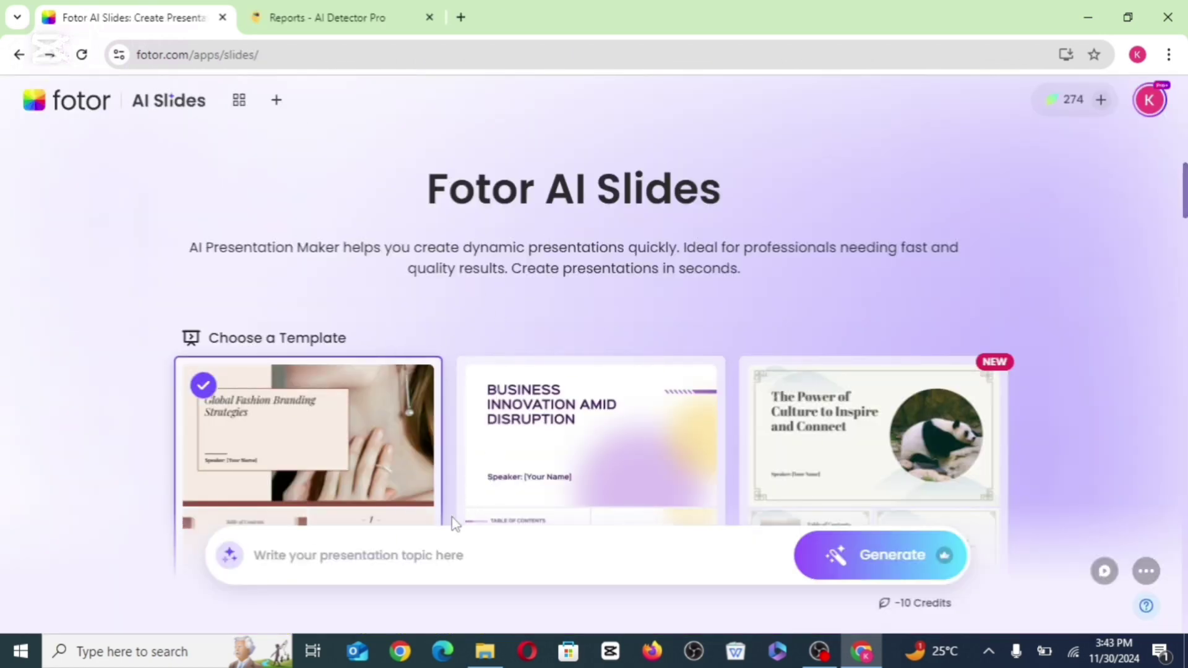
# - Pick 'The Power of Storytelling in Marketing' as the topic and generate the deck
pyautogui.click(444, 560)
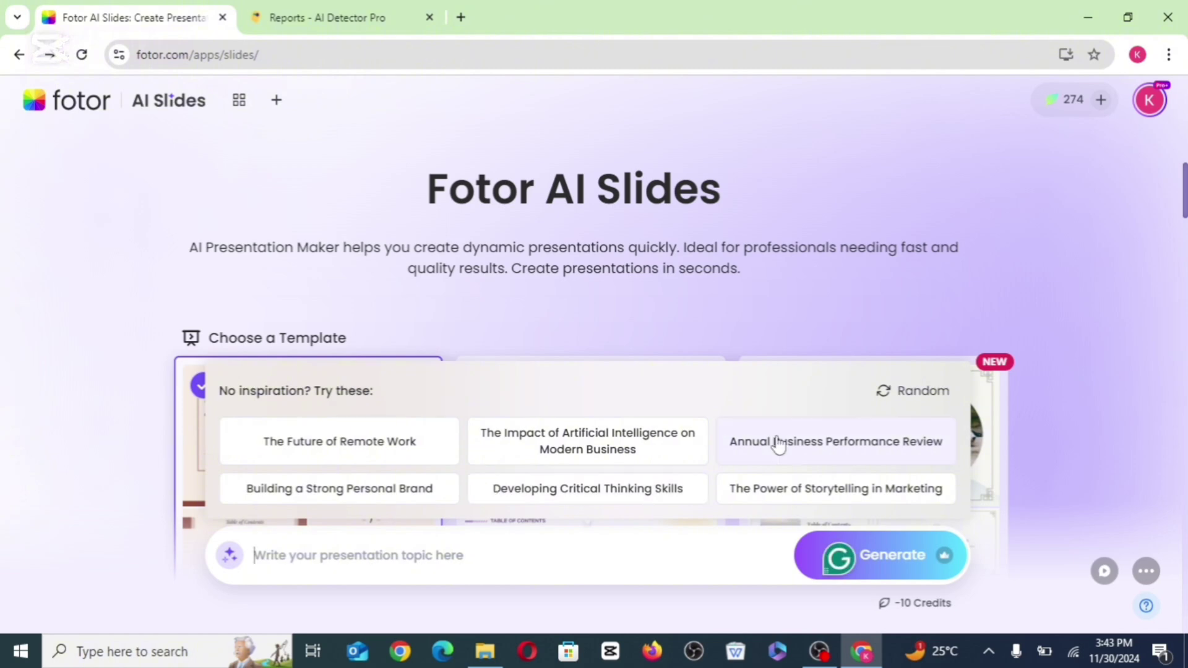
pyautogui.click(768, 495)
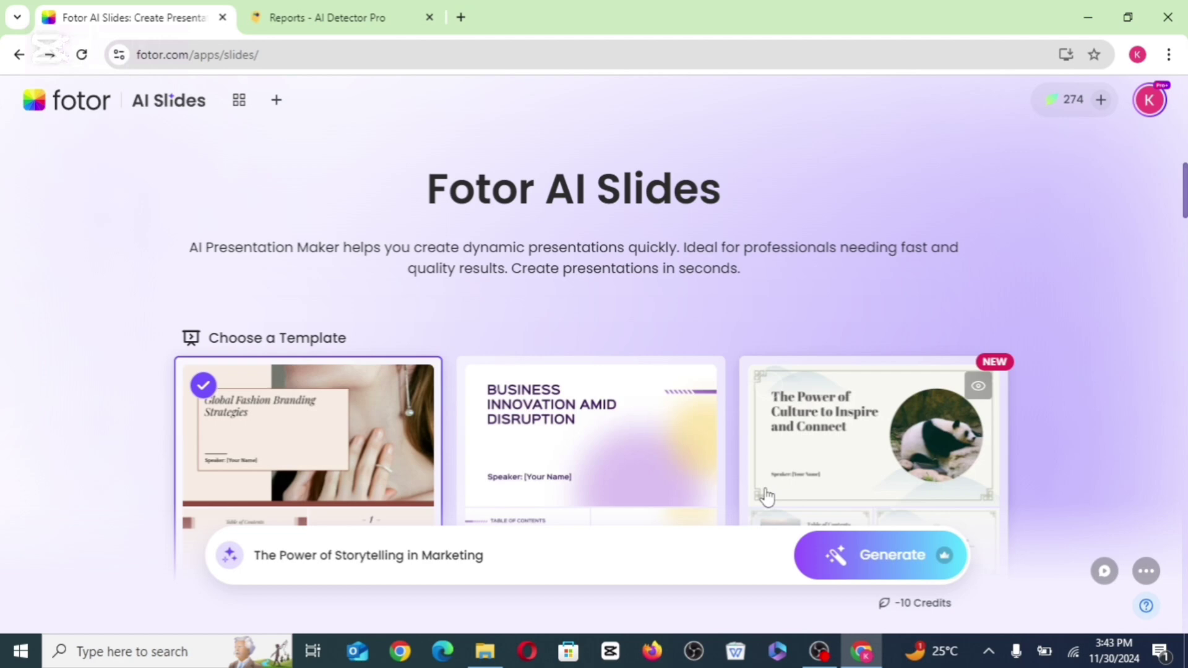
pyautogui.click(879, 555)
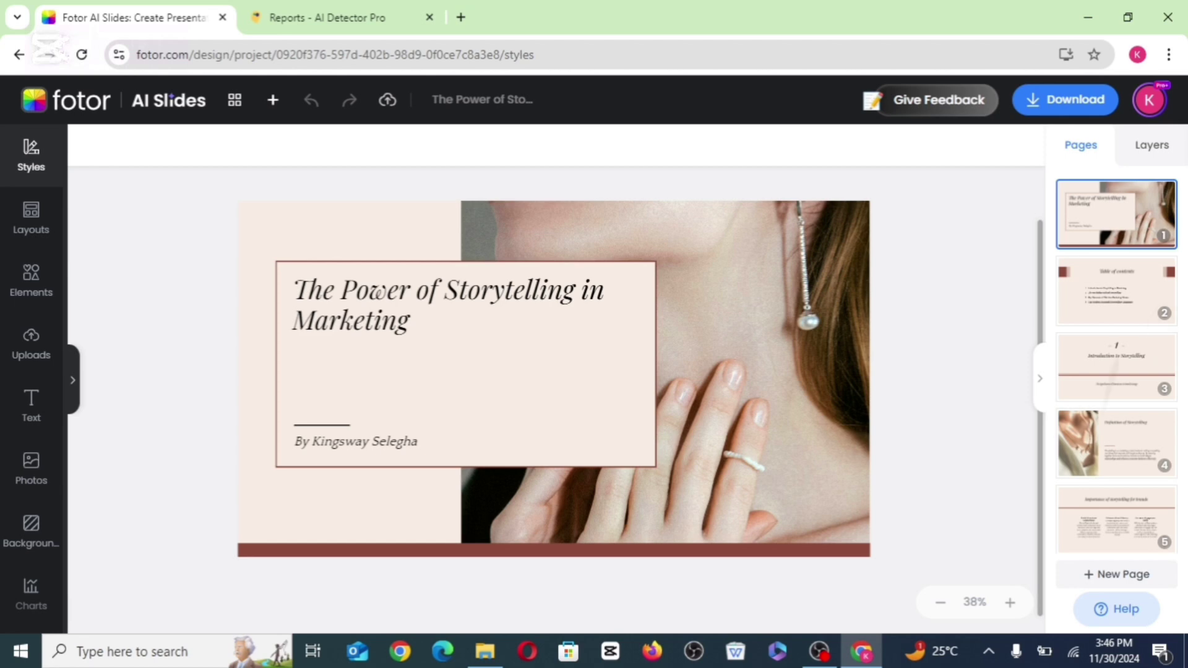
# - Move Introduction to Storytelling above Table of contents, then select the Definition of Storytelling title
pyautogui.click(1125, 334)
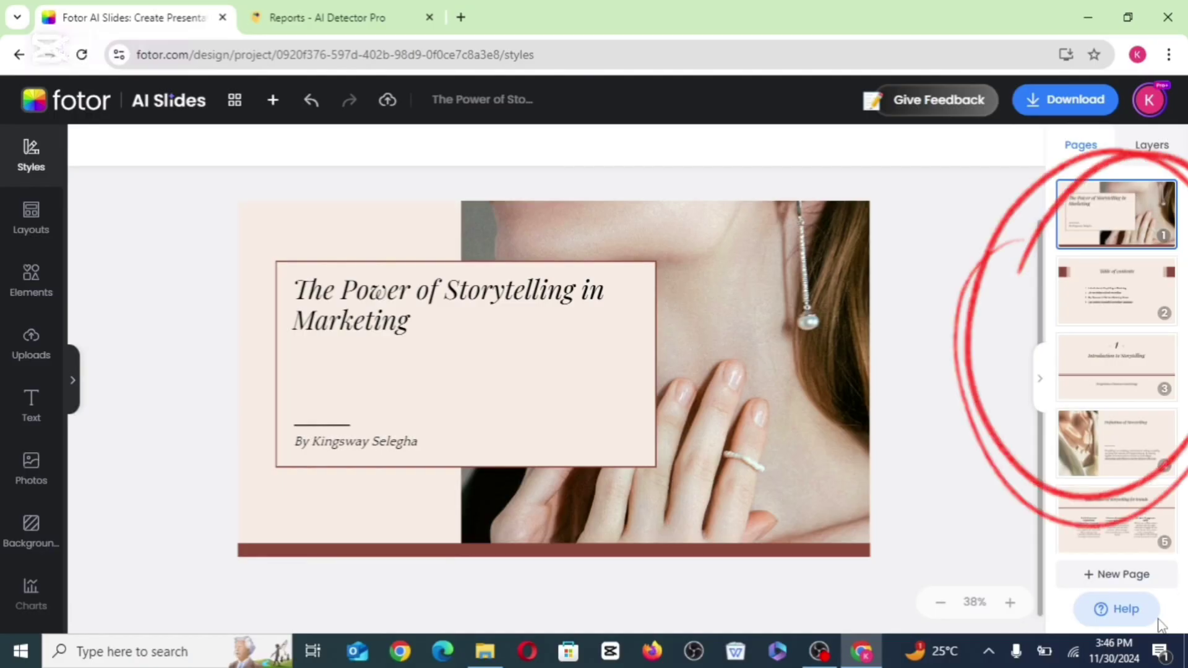
pyautogui.click(1113, 520)
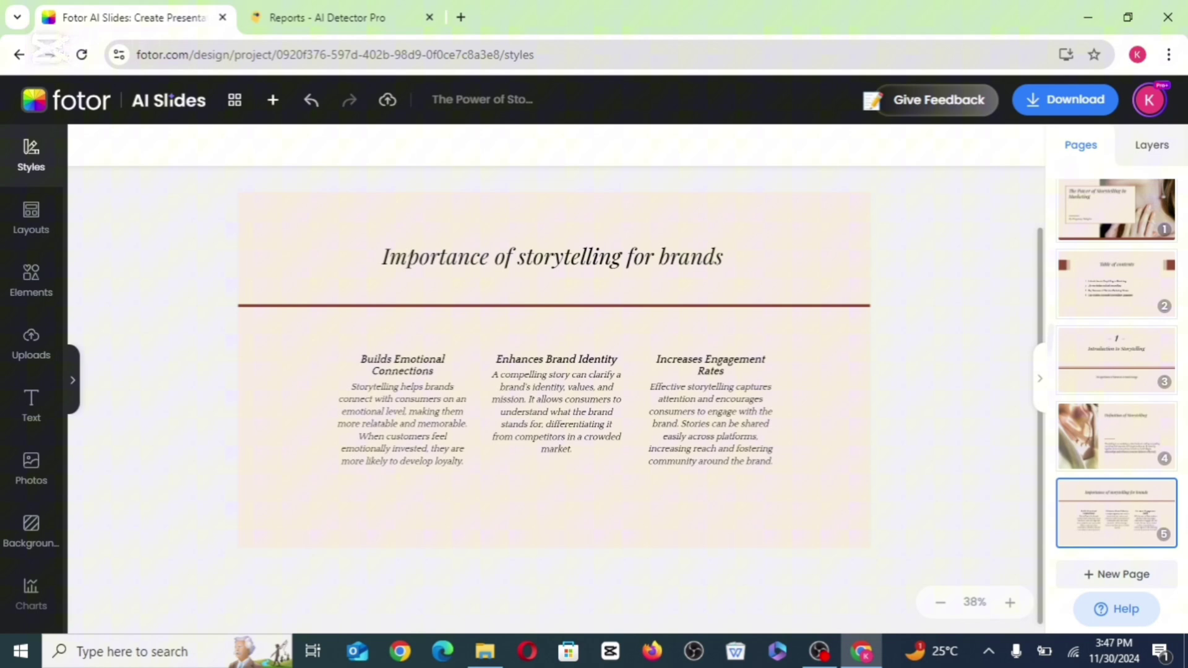
pyautogui.click(1114, 443)
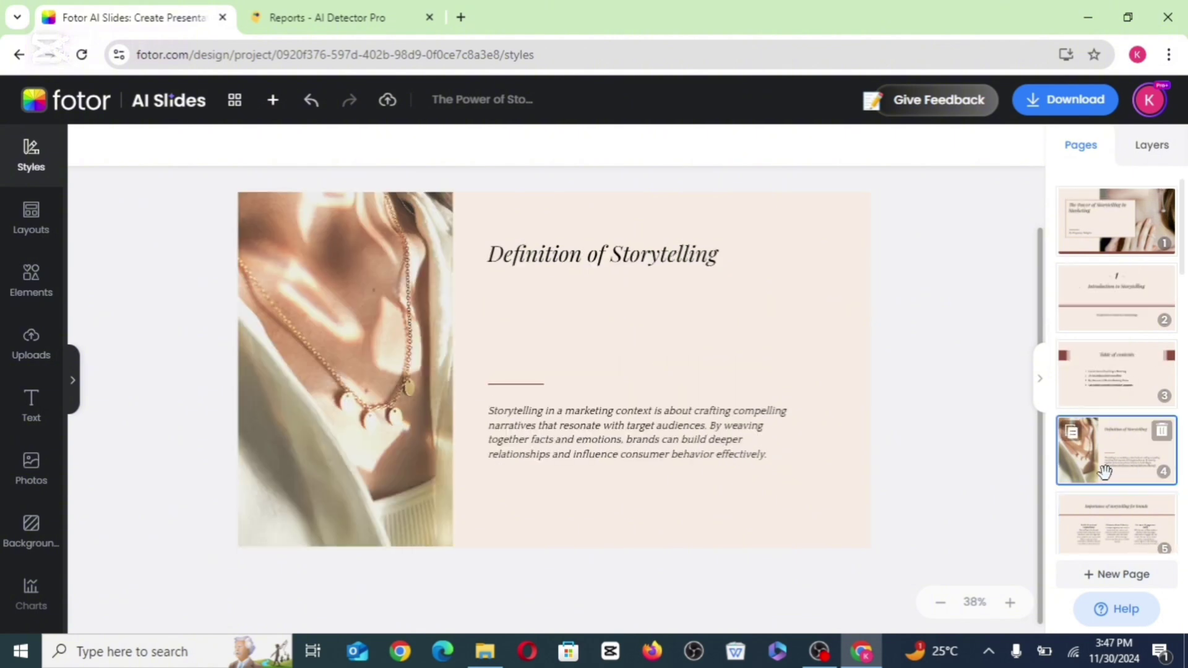
pyautogui.click(614, 254)
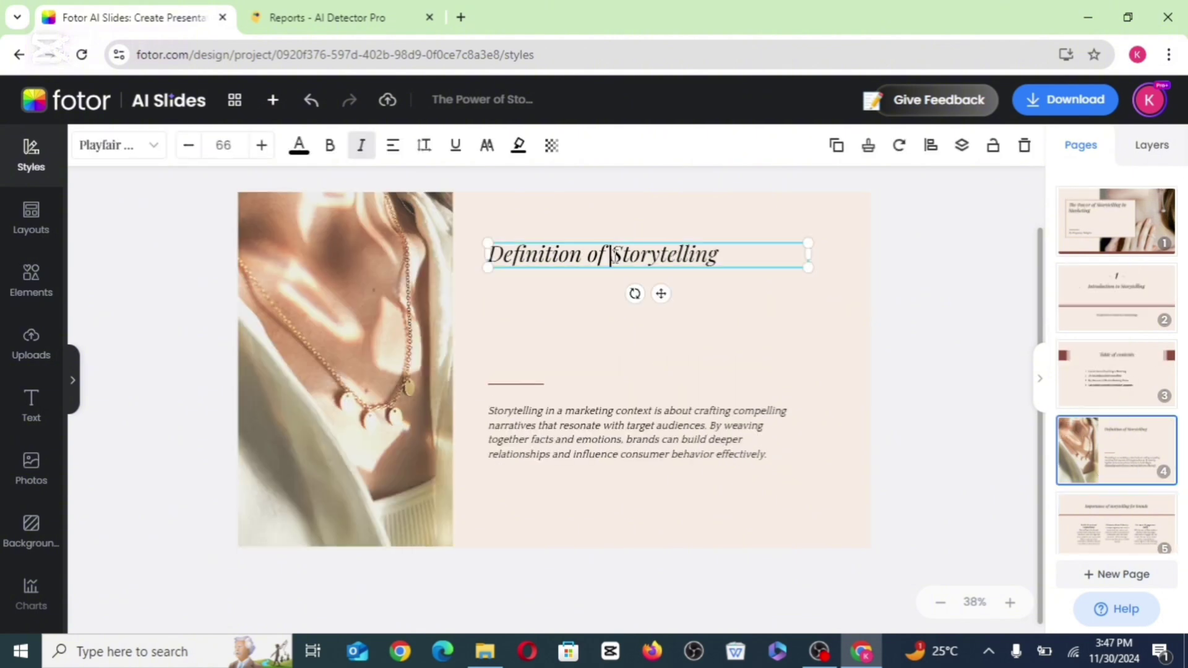
# - Set the Definition of Storytelling title to Yeseva One and the slide background to Light Grey
pyautogui.click(152, 149)
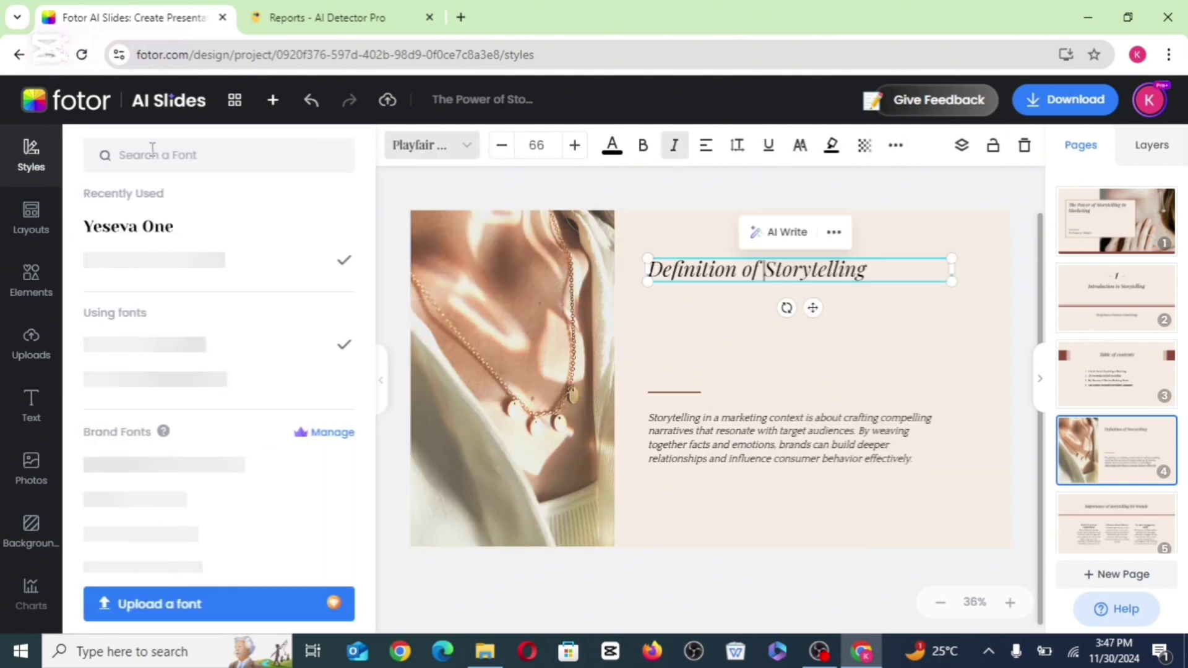
pyautogui.click(155, 225)
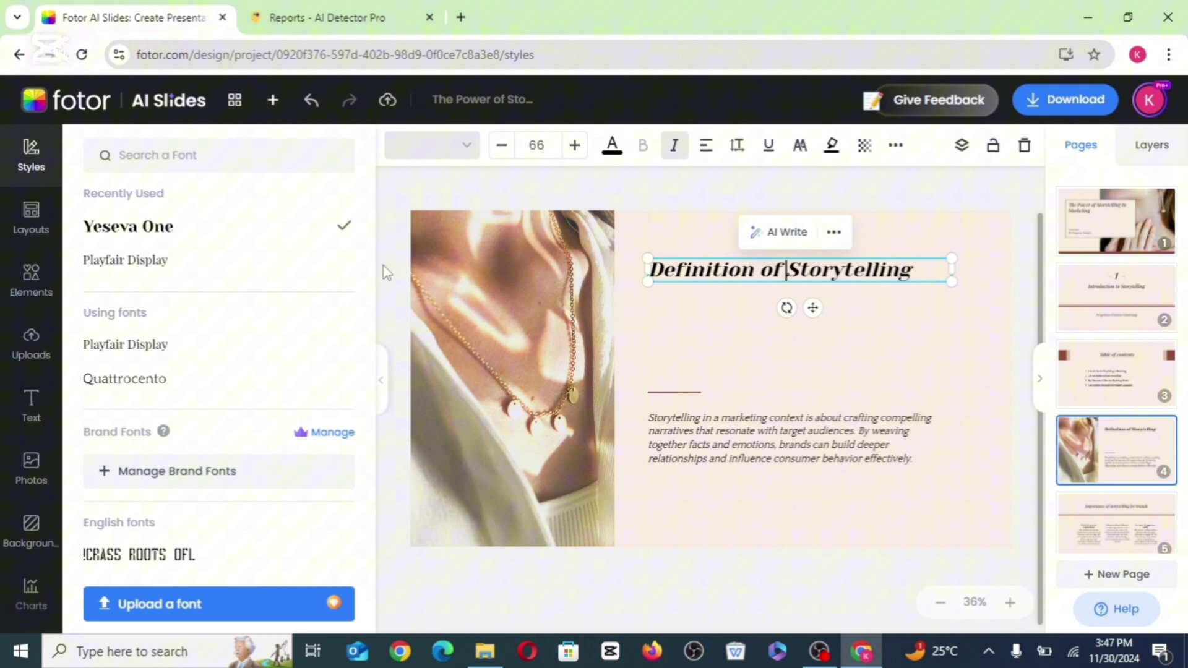
pyautogui.click(590, 382)
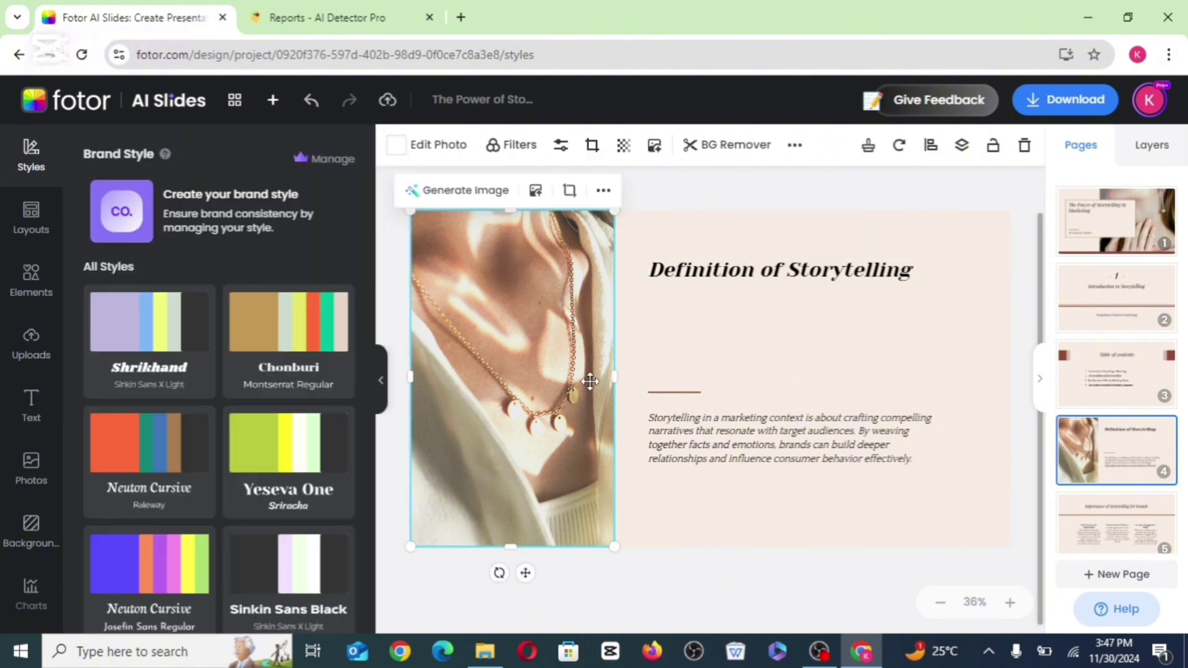
pyautogui.click(788, 228)
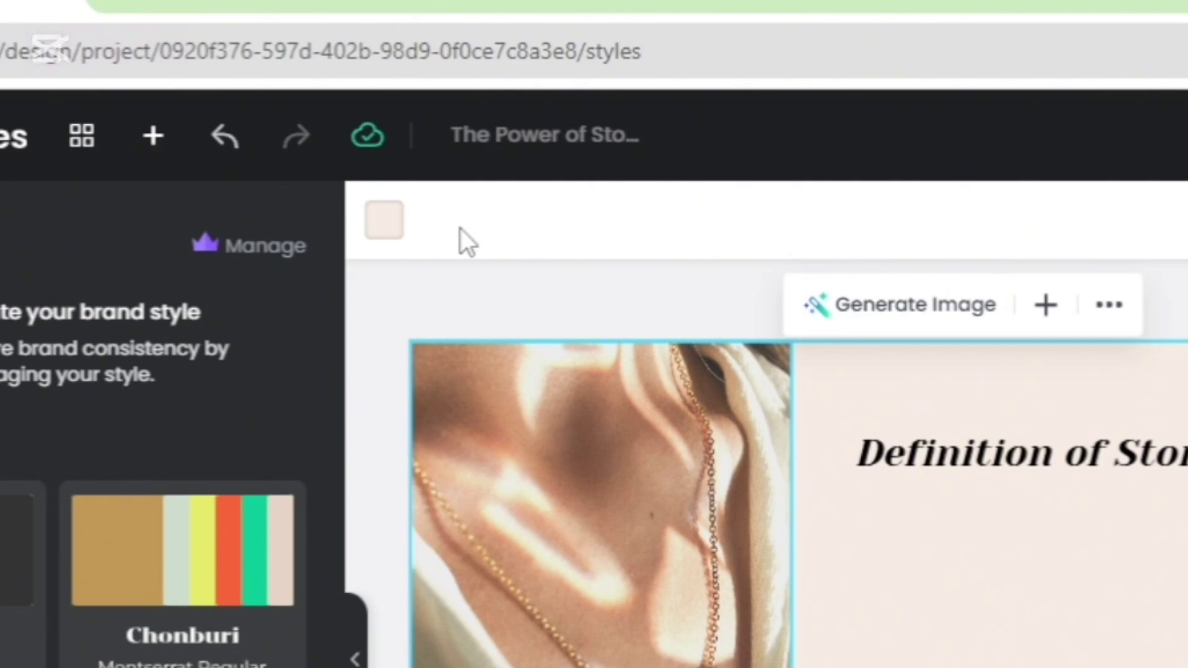
pyautogui.click(388, 228)
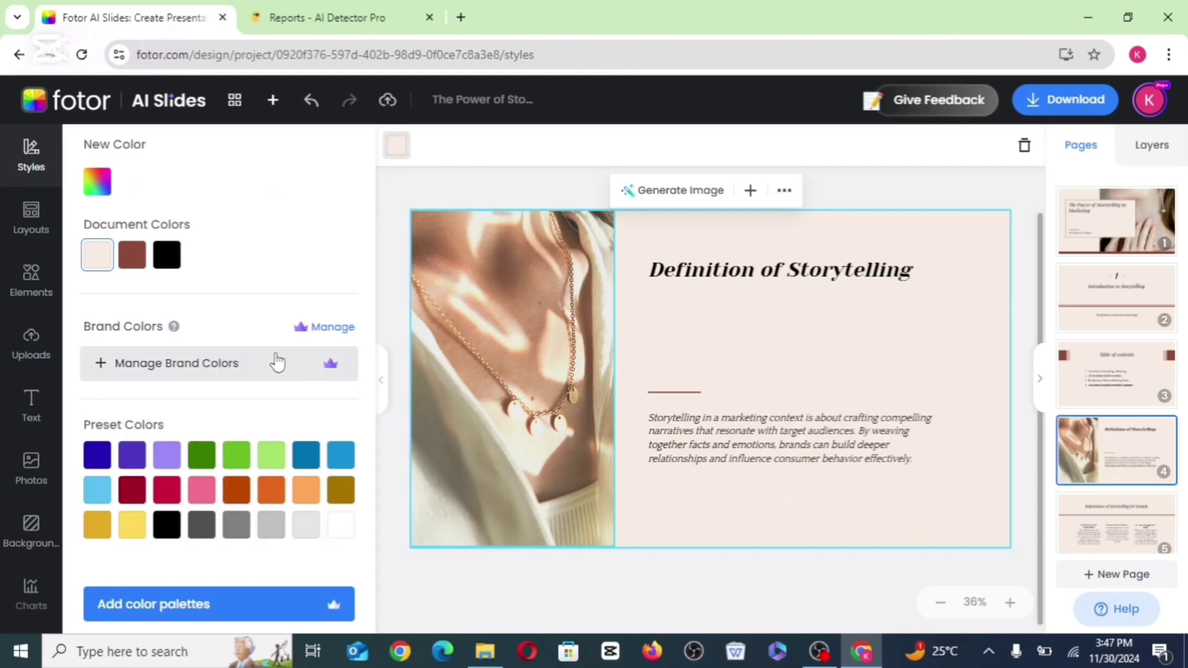
pyautogui.click(306, 534)
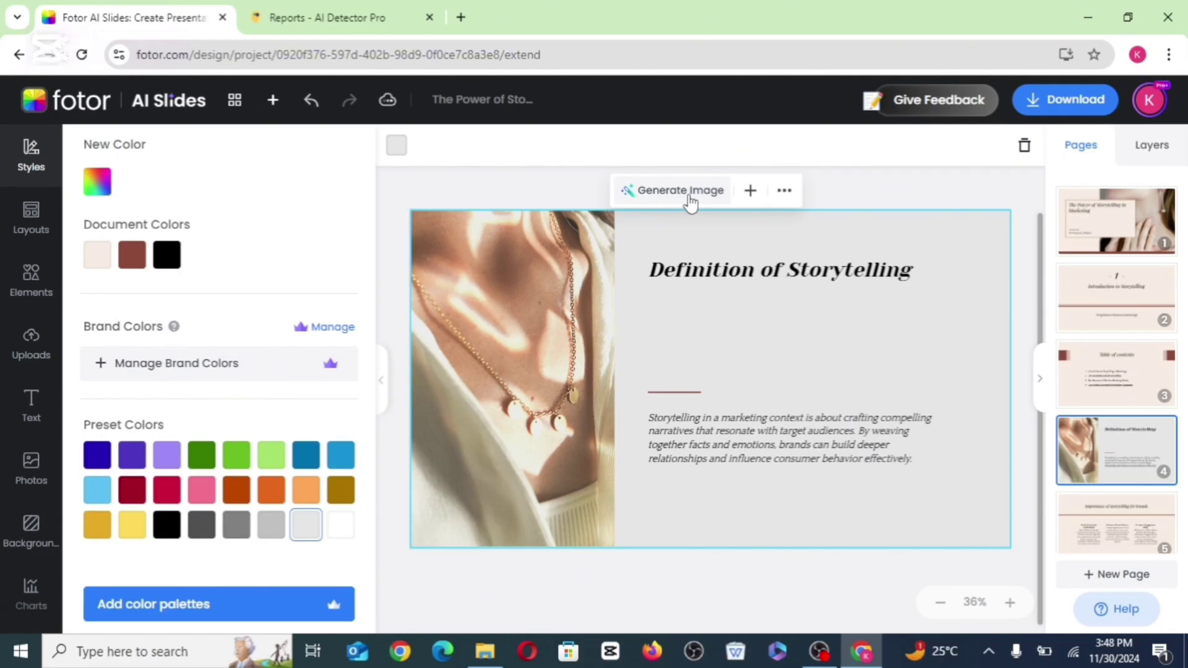
# - Generate AI images from the rocketship fireworks prompt suggestion
pyautogui.click(758, 213)
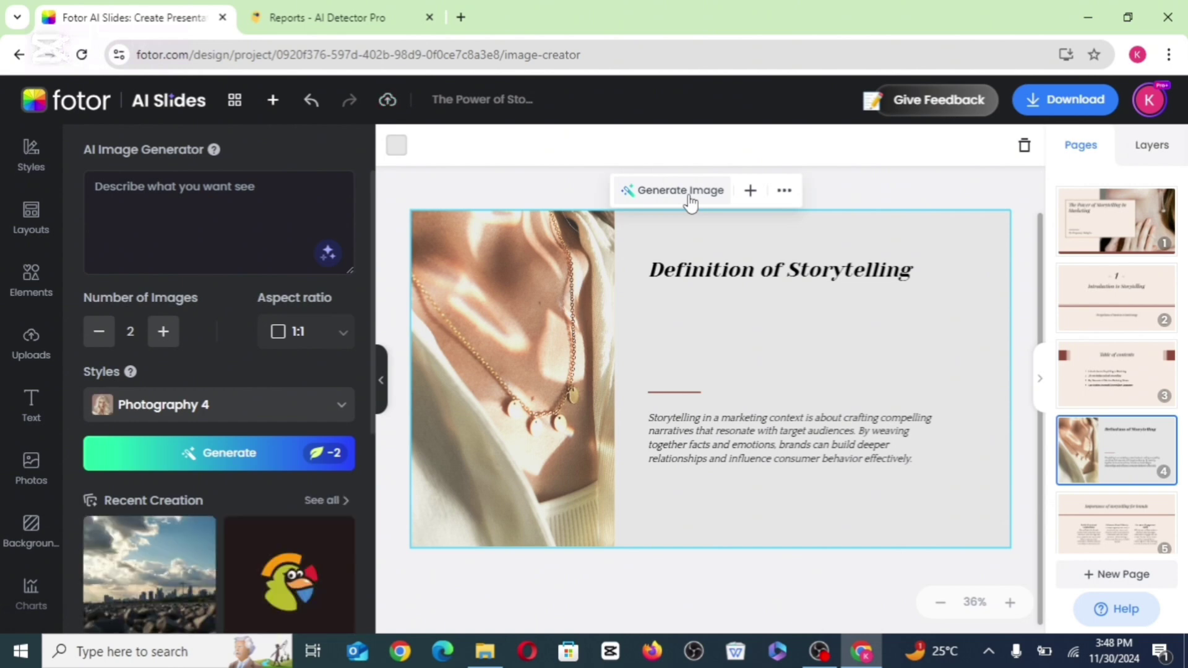
pyautogui.click(176, 220)
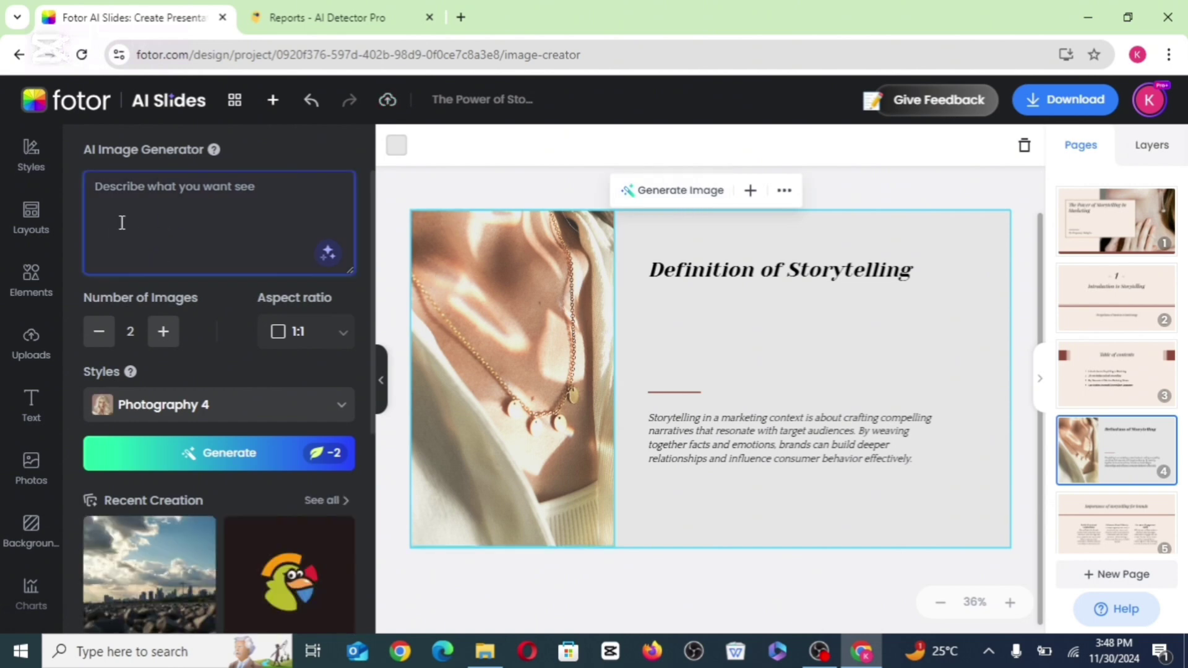
pyautogui.click(158, 221)
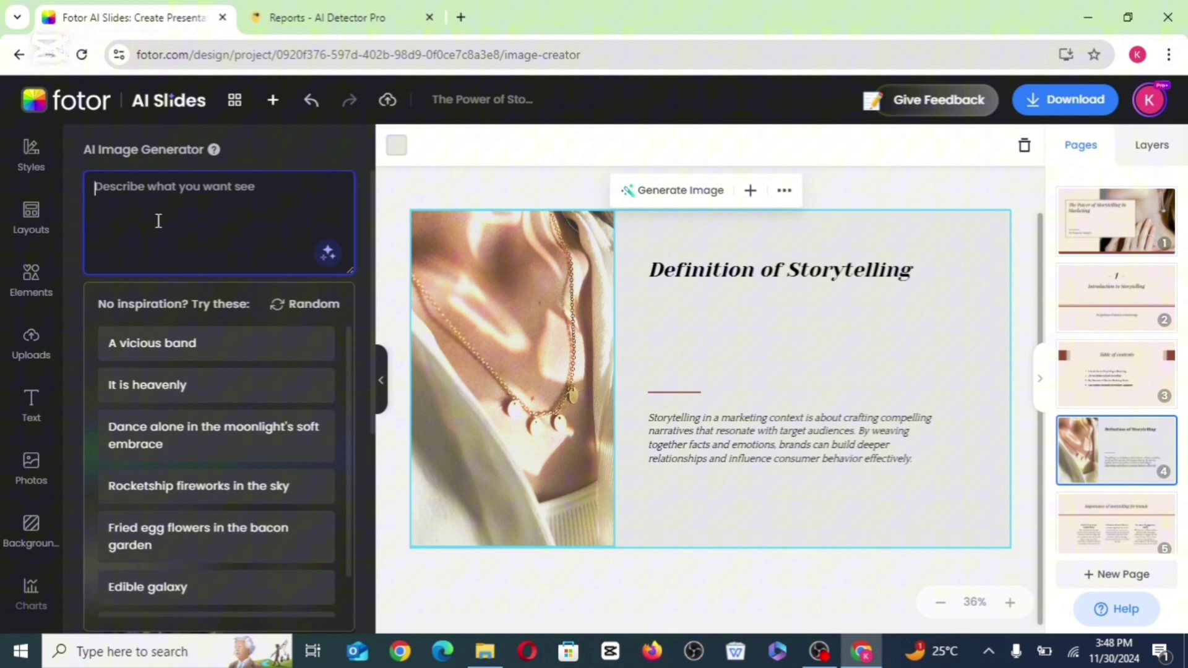
pyautogui.click(204, 487)
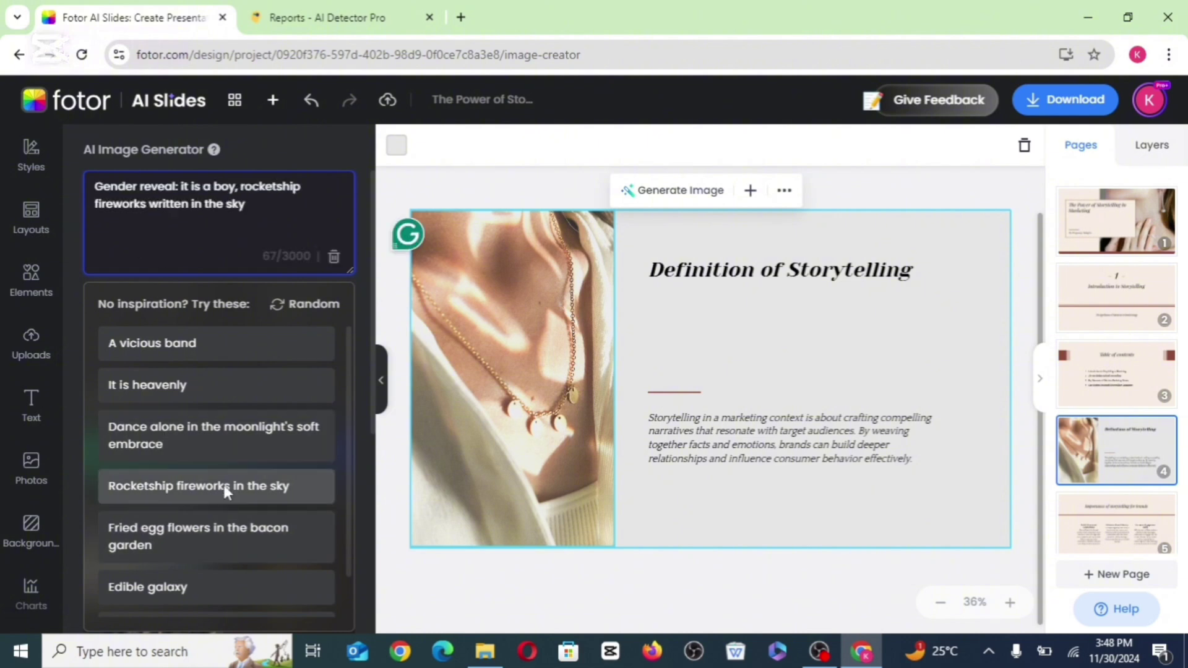
pyautogui.click(253, 449)
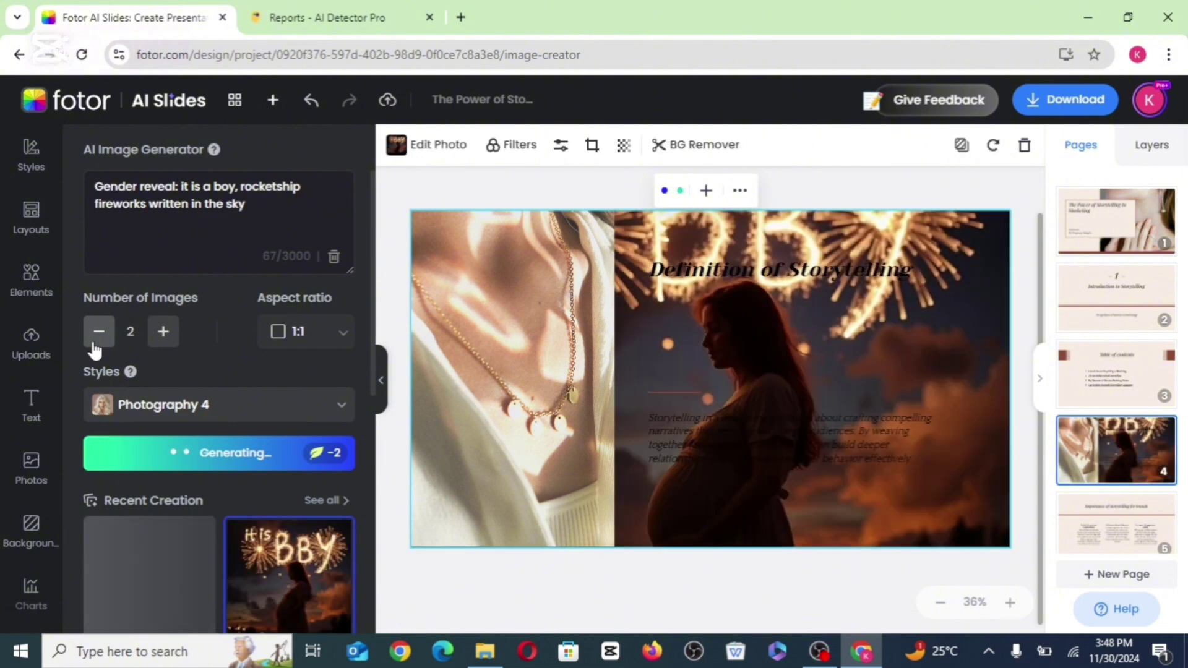
# - Swap the necklace photo for the BOY fireworks image and delete the extra background copy
pyautogui.moveTo(243, 549)
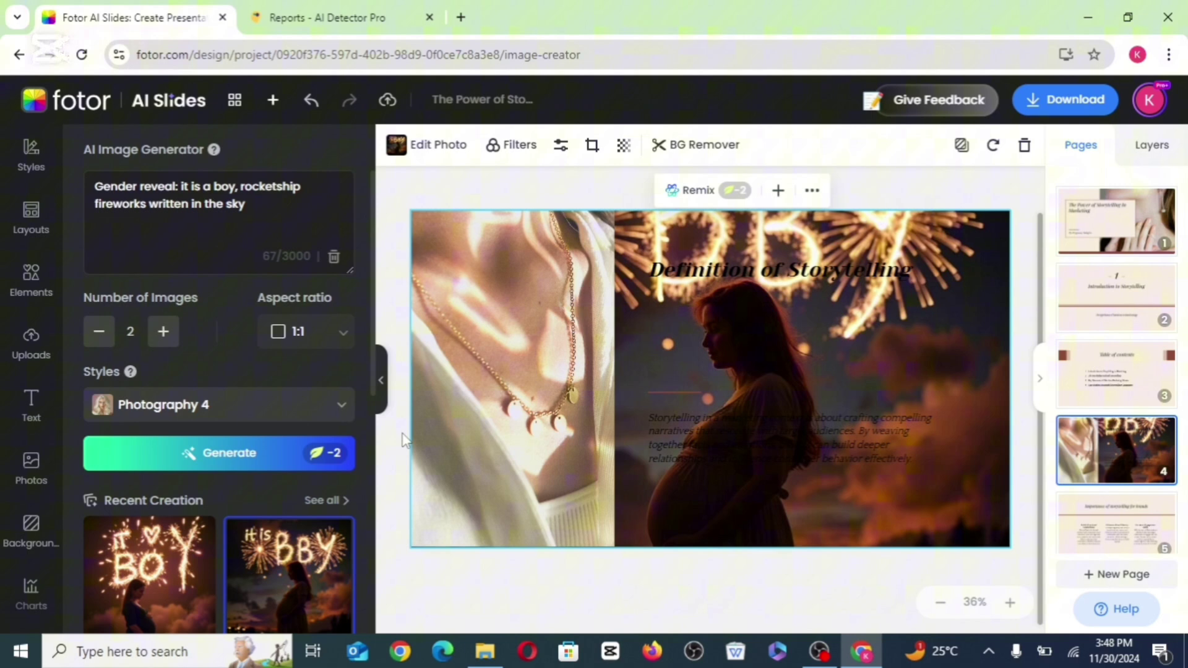
pyautogui.click(484, 384)
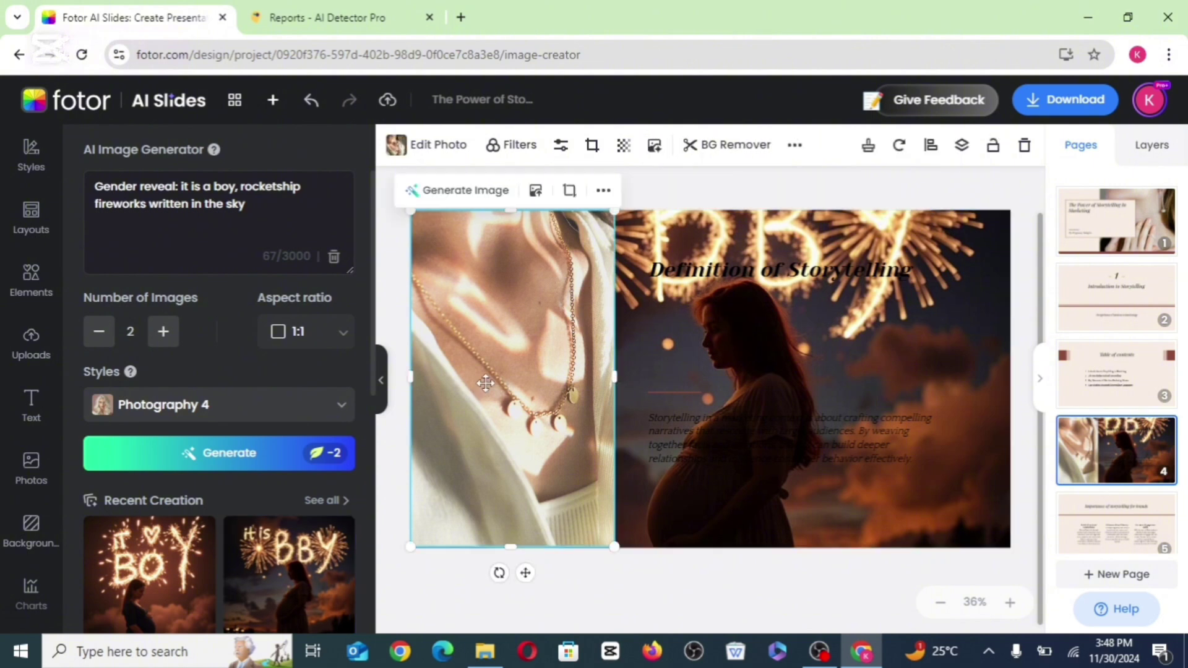
pyautogui.click(188, 559)
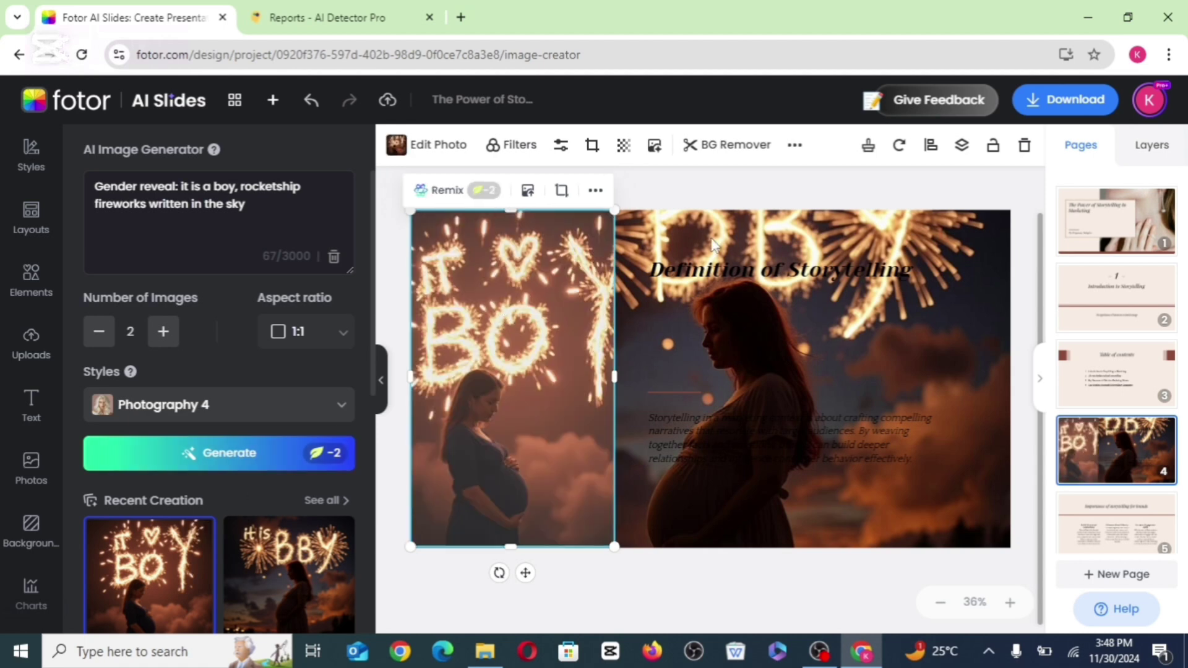
pyautogui.click(969, 237)
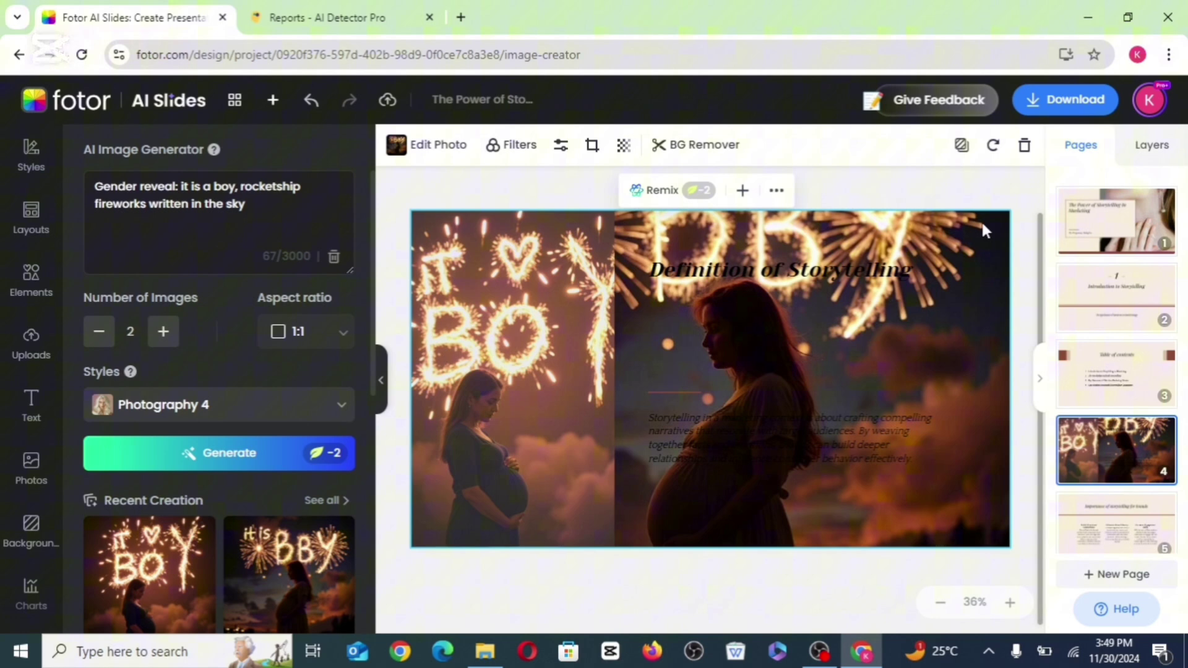
pyautogui.click(1022, 146)
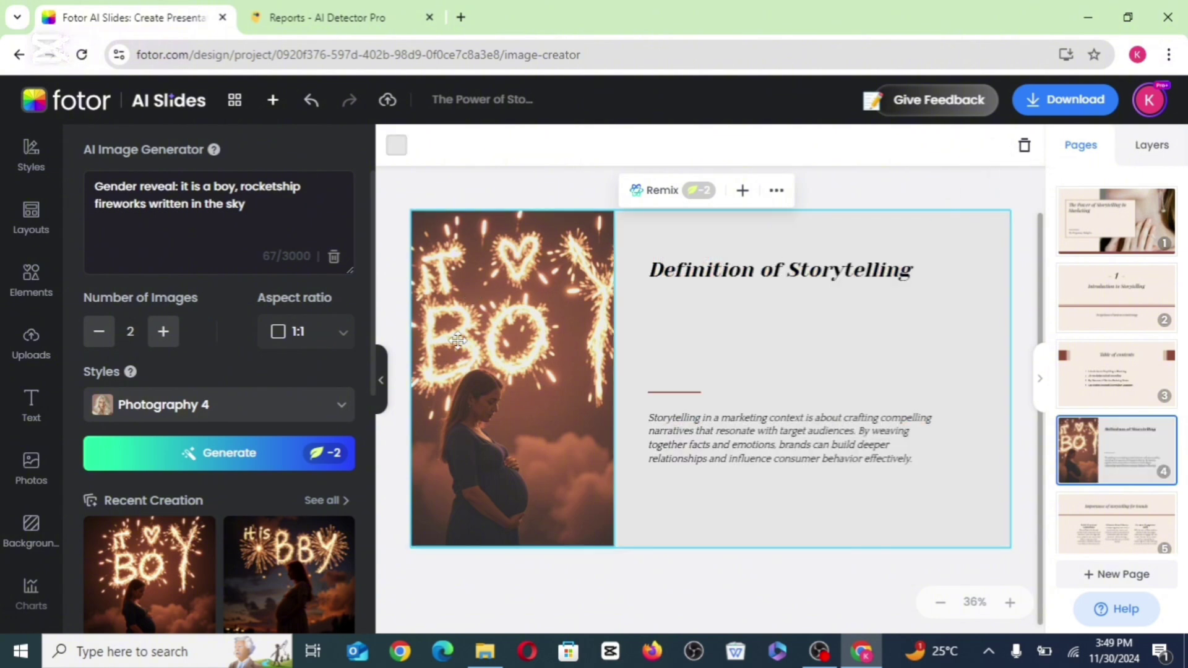
pyautogui.click(493, 380)
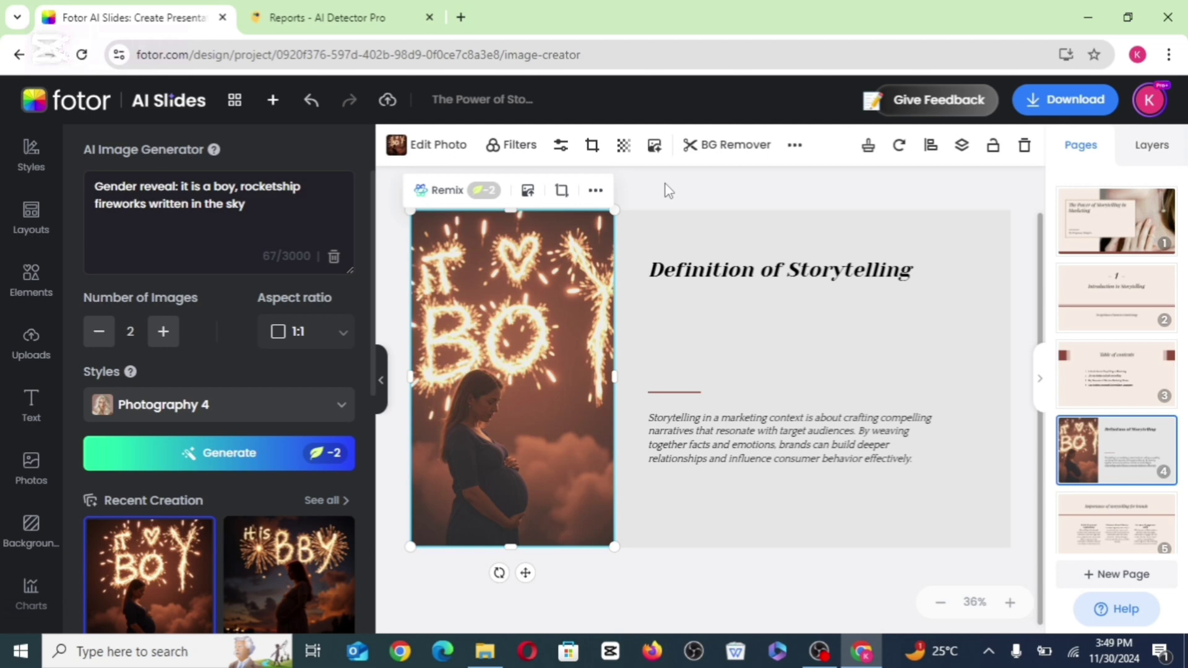
pyautogui.click(714, 152)
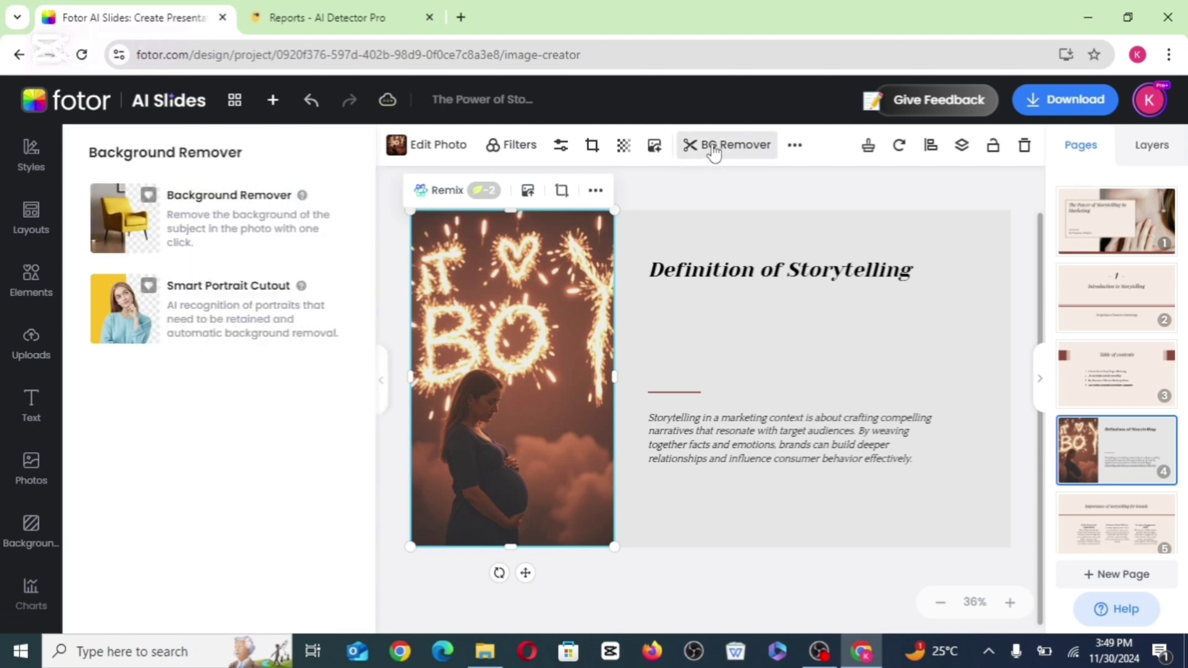
pyautogui.click(147, 241)
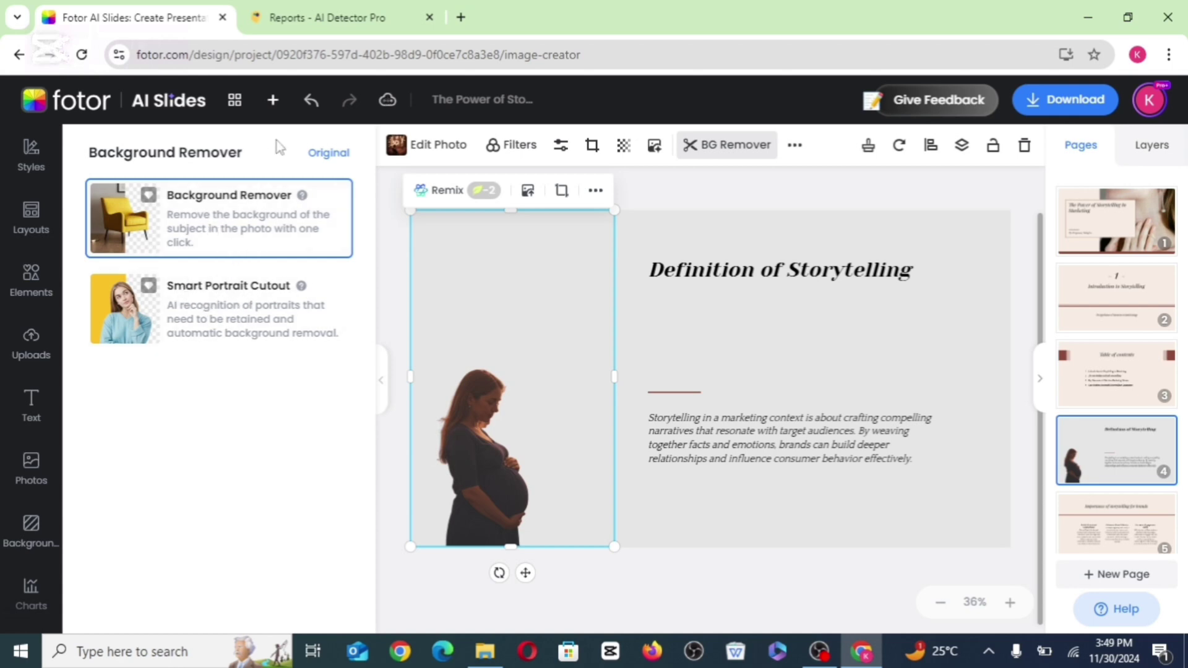
pyautogui.click(312, 102)
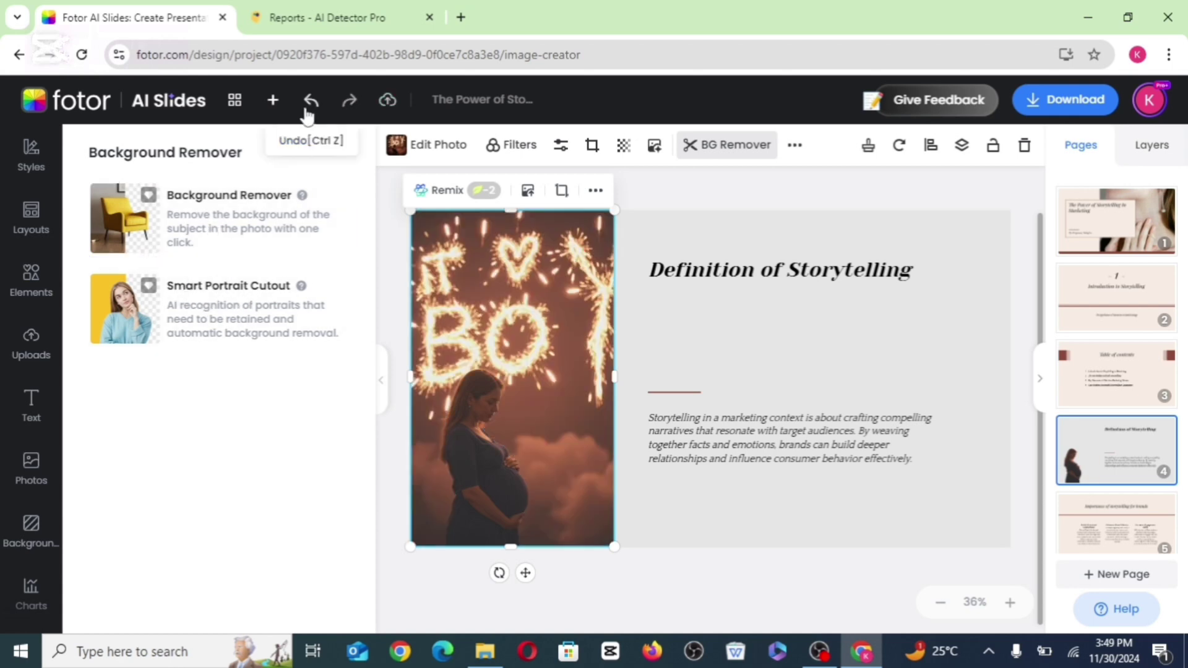
pyautogui.click(676, 202)
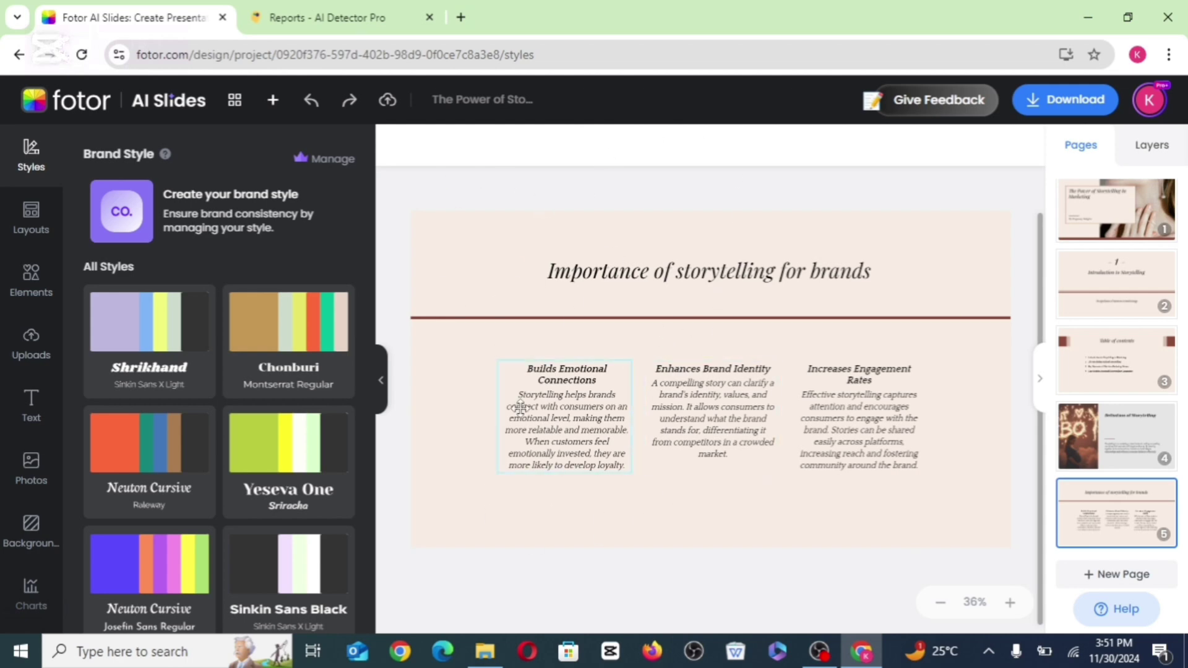
# - Select the first column's emotional-connections paragraph and switch to the AI Detector Pro reports tab
pyautogui.click(544, 406)
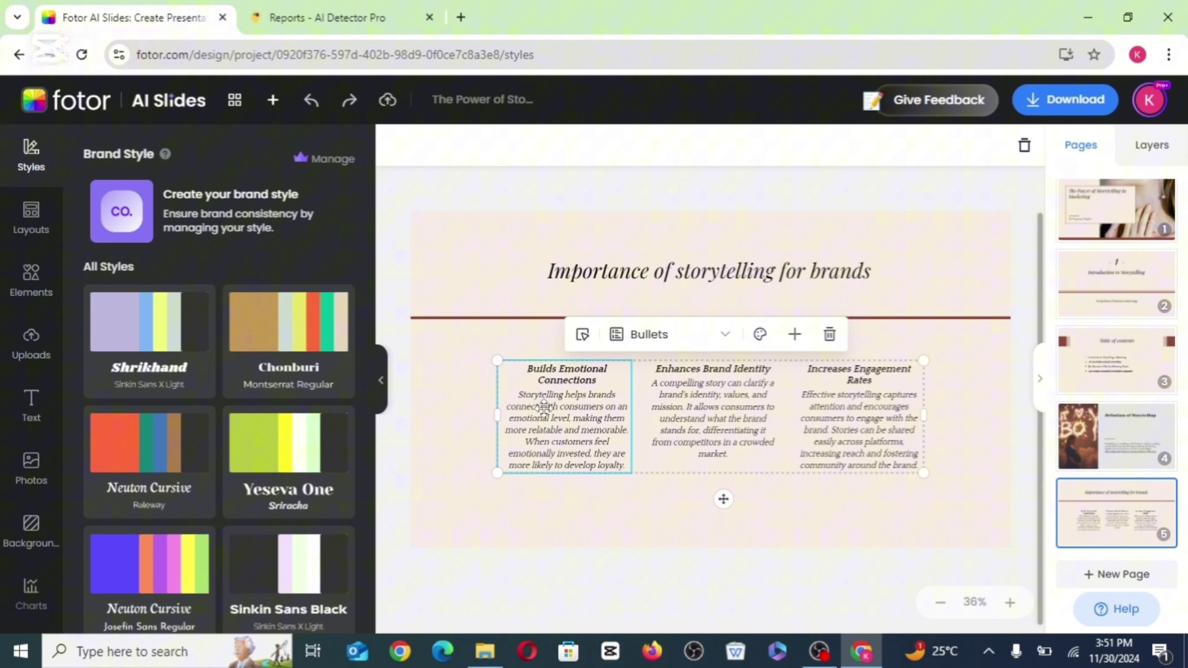
pyautogui.hotkey('ctrl', 'a')
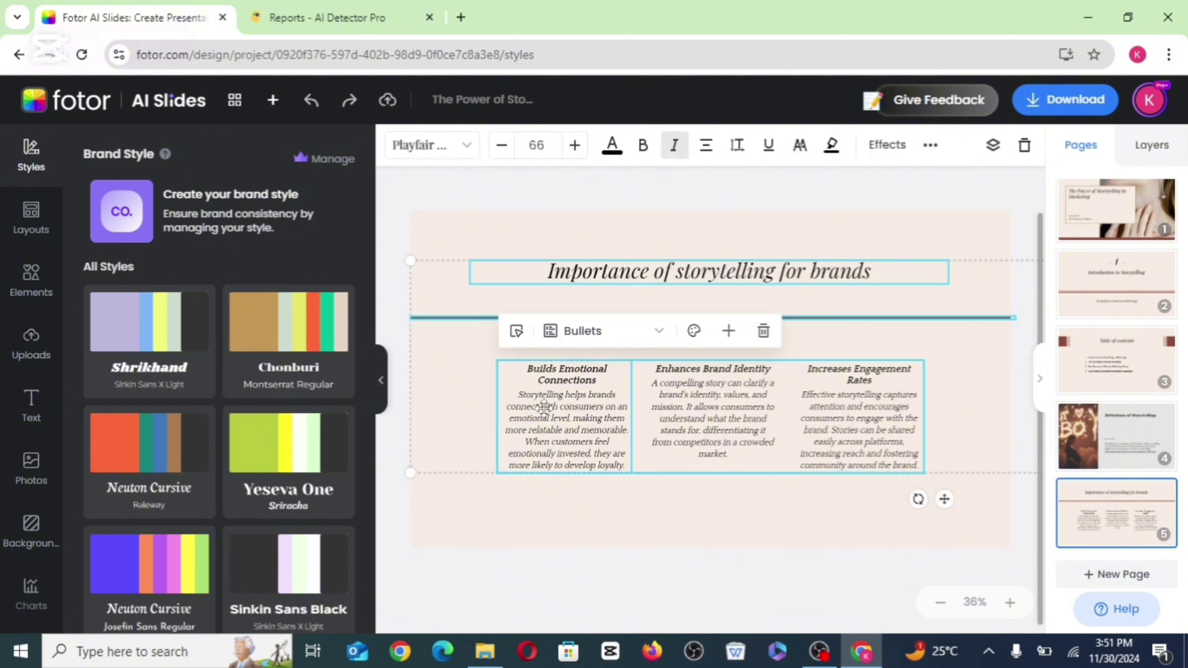
pyautogui.click(593, 560)
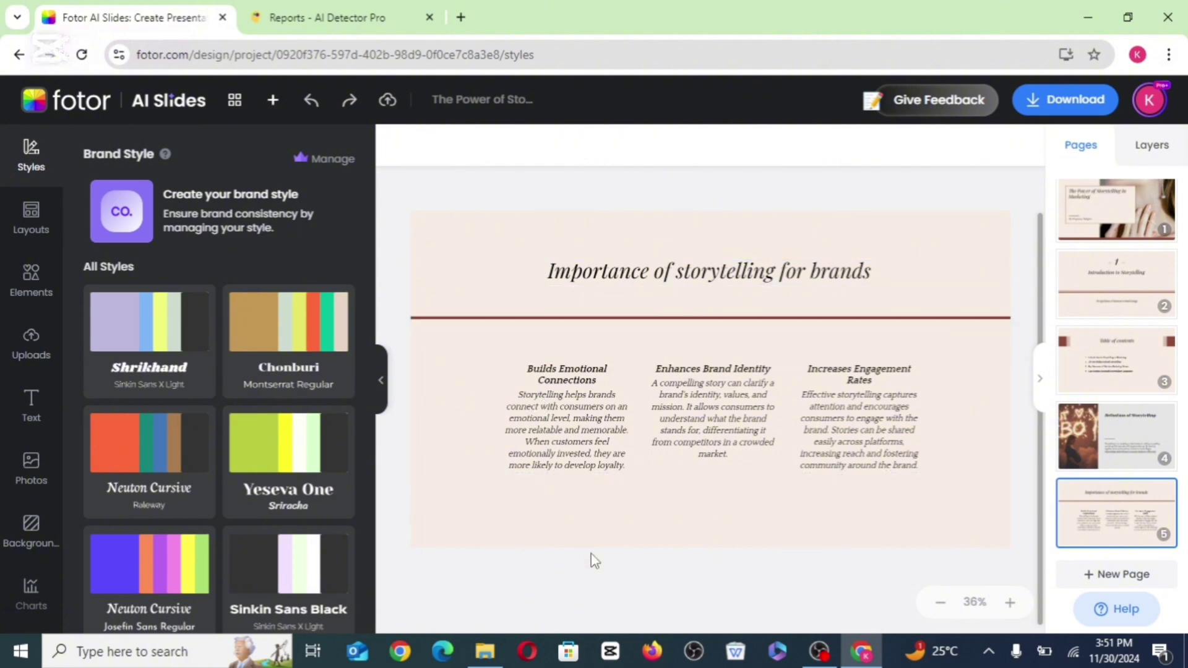
pyautogui.click(566, 450)
pyautogui.click(565, 452)
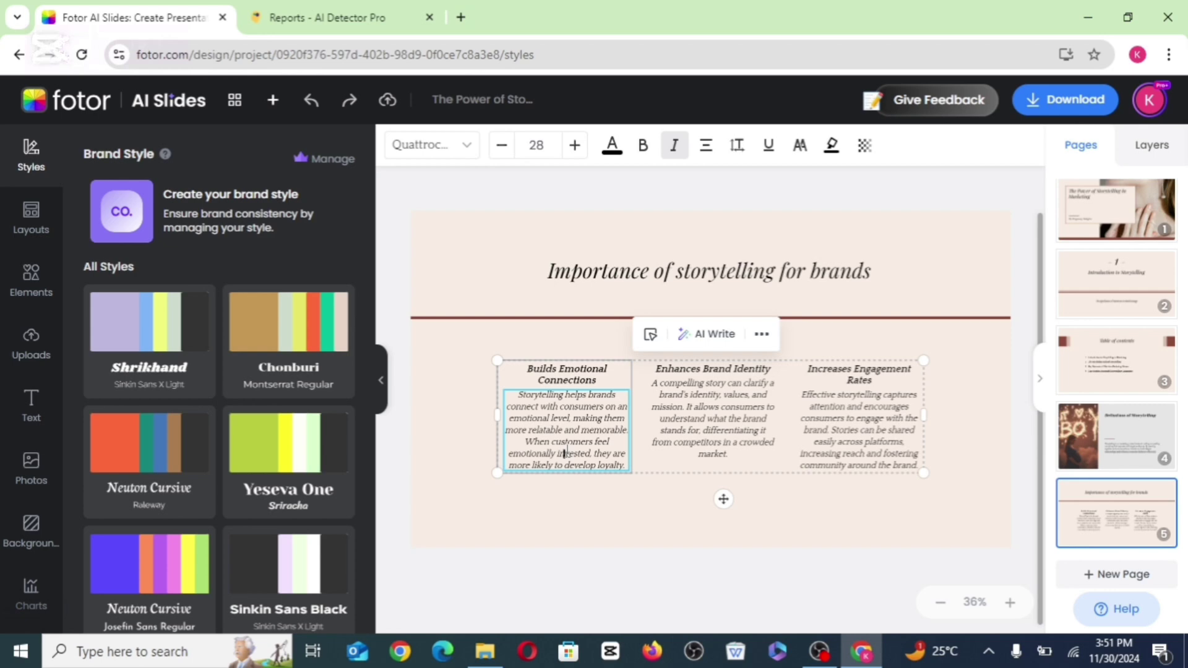
pyautogui.doubleClick(565, 453)
pyautogui.hotkey('ctrl', 'c')
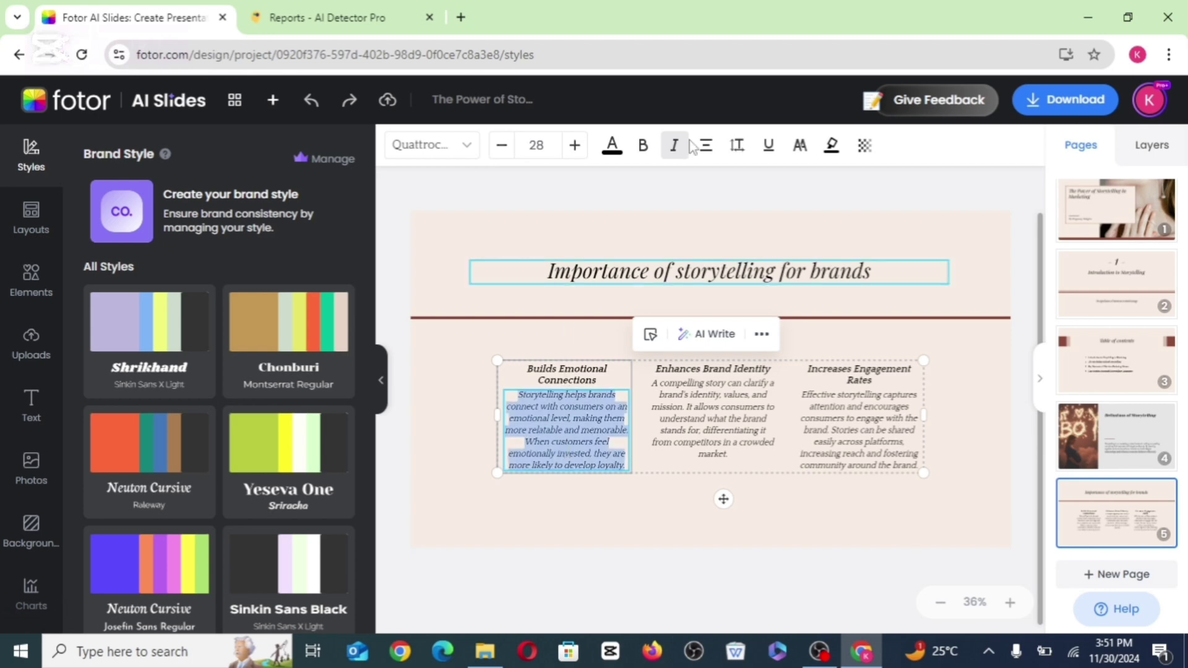
pyautogui.click(340, 18)
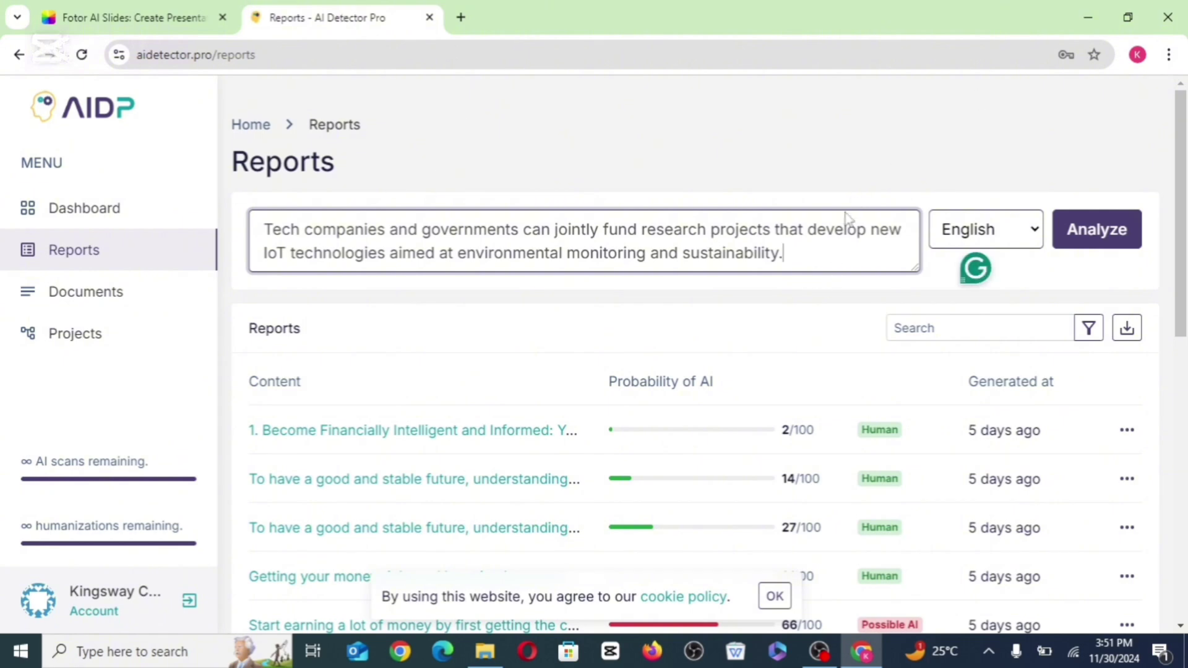
# - Replace AI Detector Pro's old text with the pasted storytelling paragraph, then return to Fotor
pyautogui.click(832, 239)
pyautogui.hotkey('ctrl', 'a')
pyautogui.press('BackSpace')
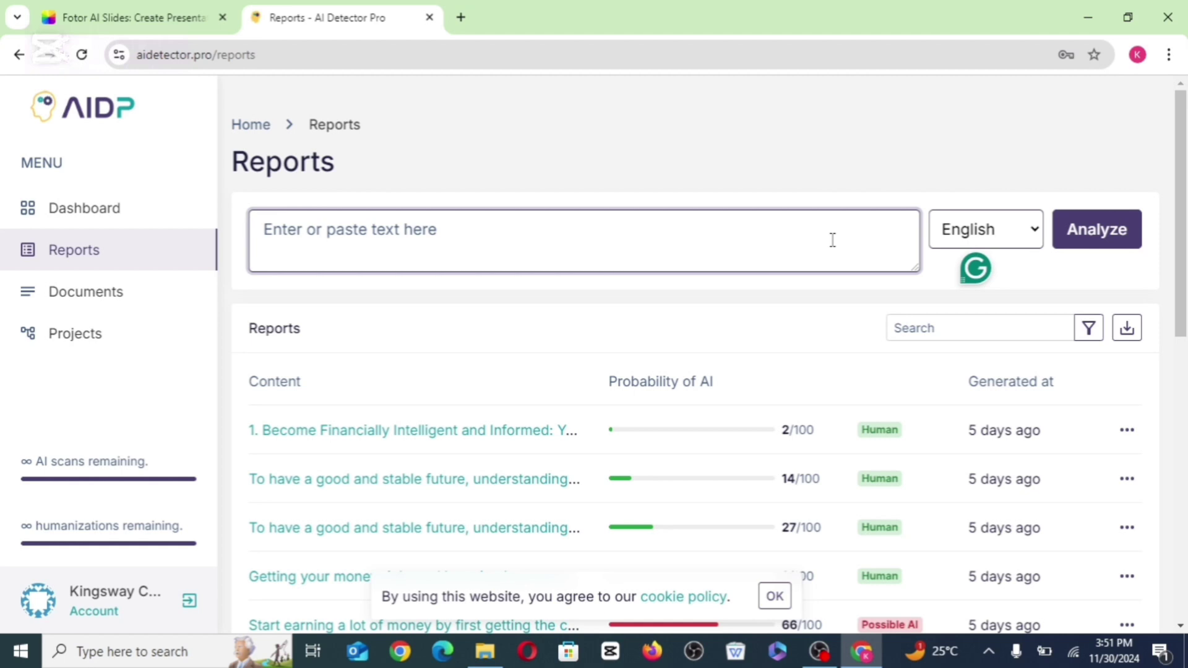
pyautogui.hotkey('ctrl', 'v')
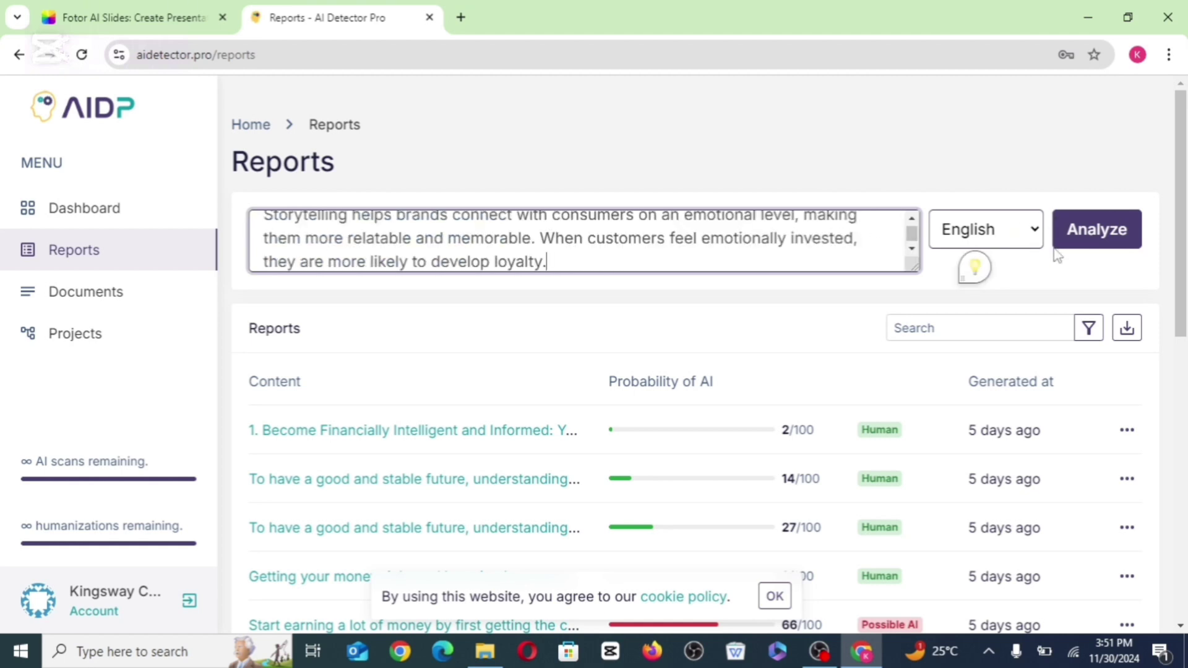
pyautogui.click(162, 29)
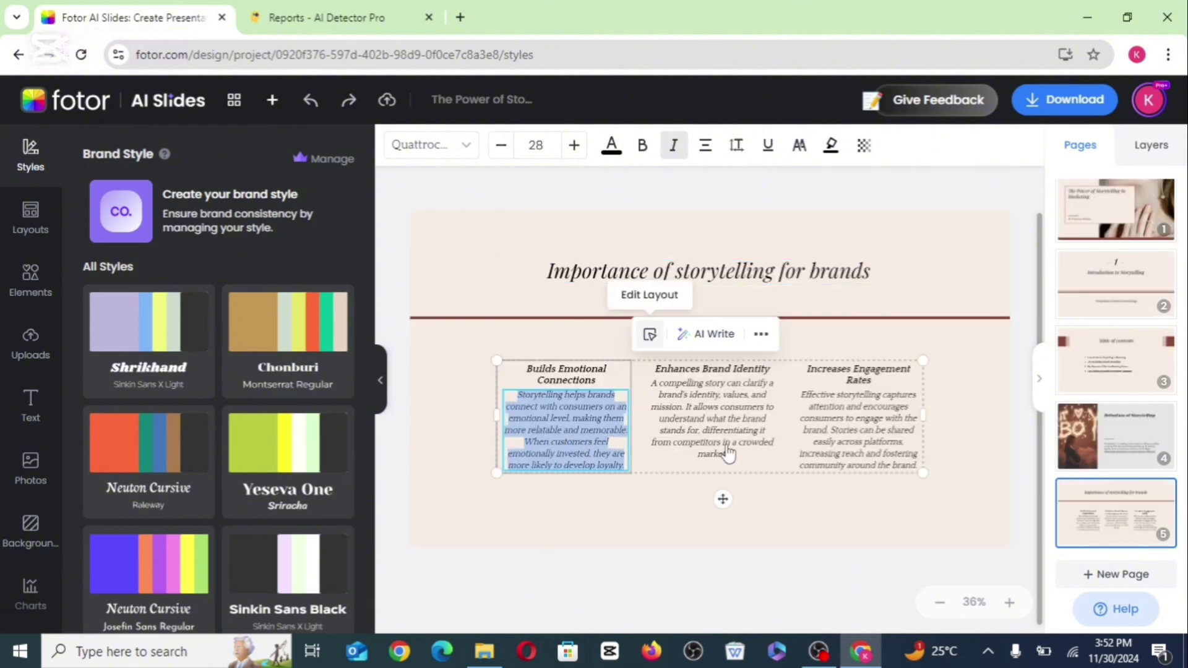
# - Change the Importance of storytelling for brands title from italic Playfair Display to Yeseva One
pyautogui.click(666, 621)
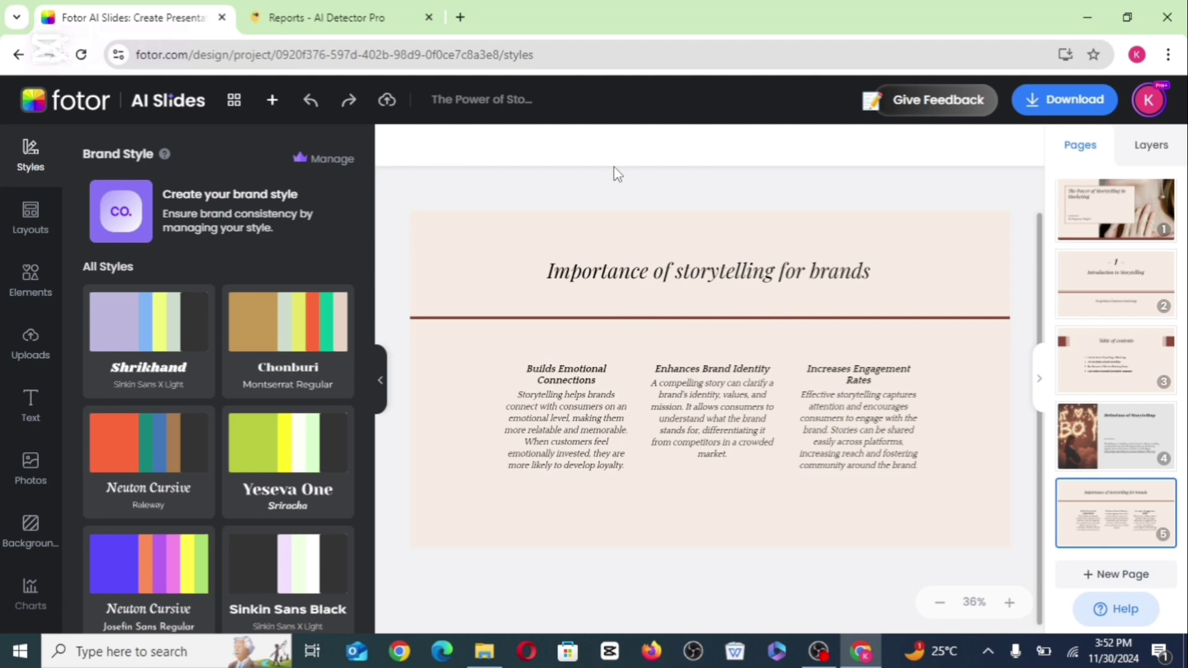
pyautogui.click(643, 270)
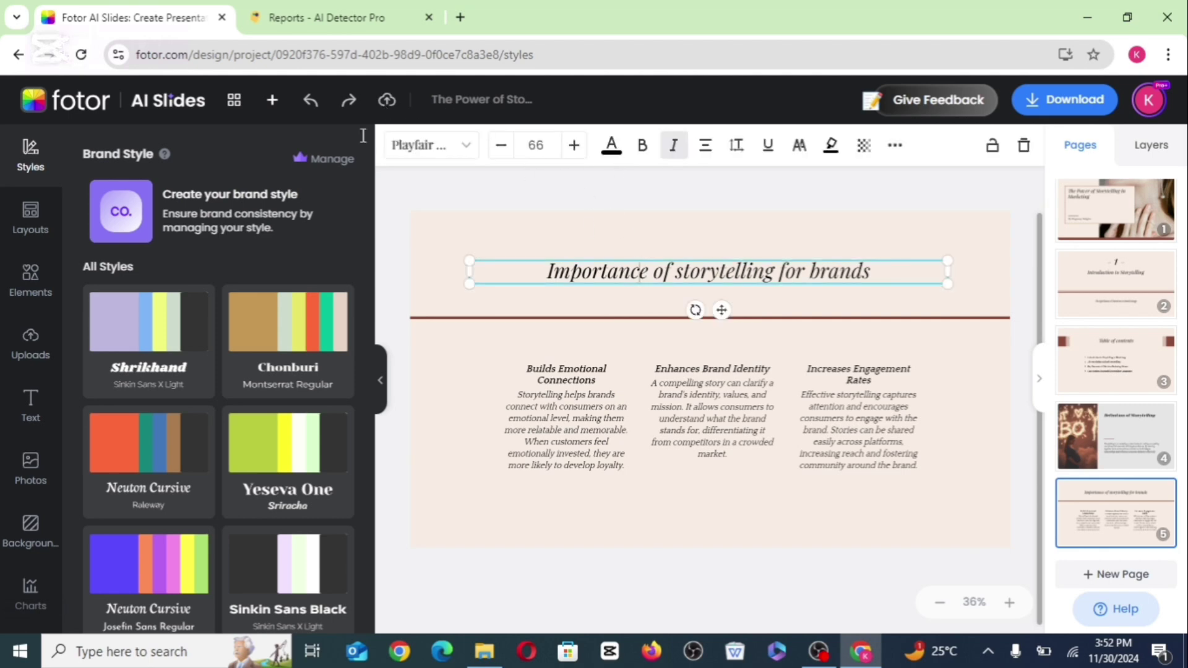
pyautogui.click(469, 145)
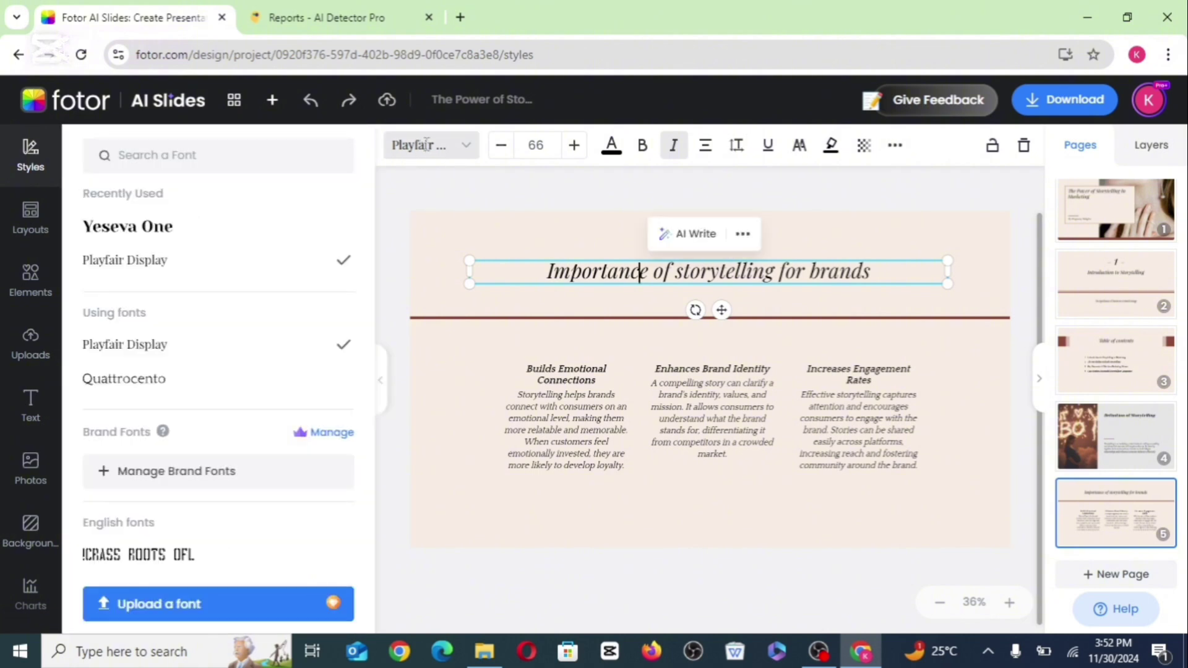
pyautogui.click(938, 573)
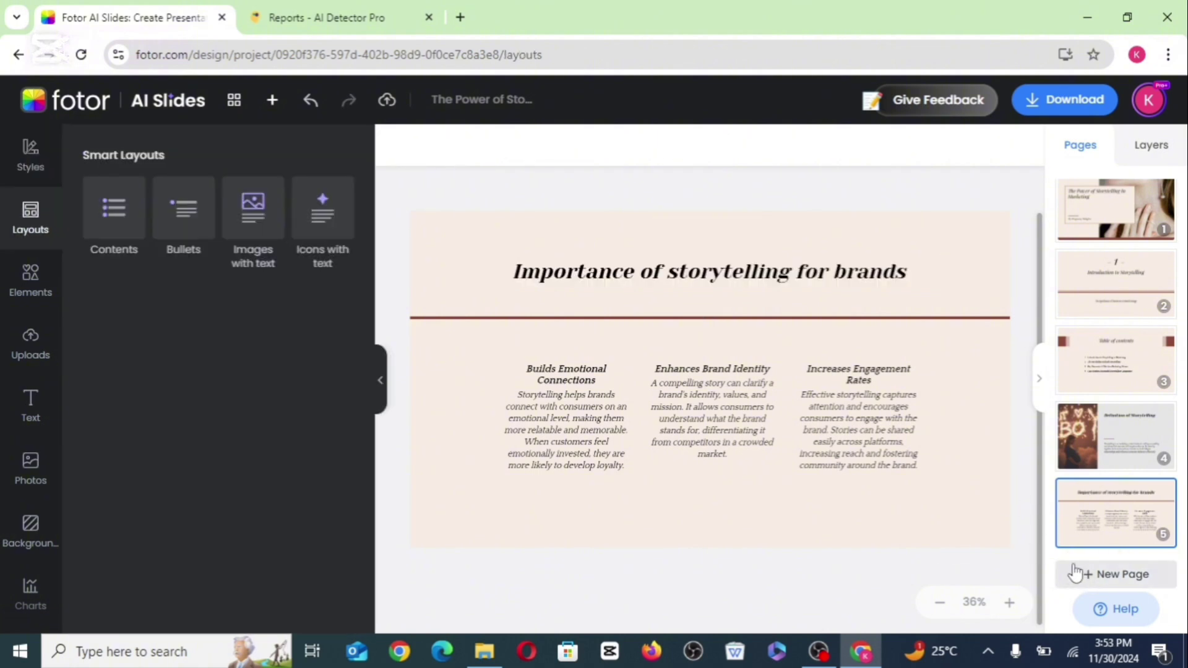
# - Add a sixth page using the three-column Icons with text layout
pyautogui.click(1128, 576)
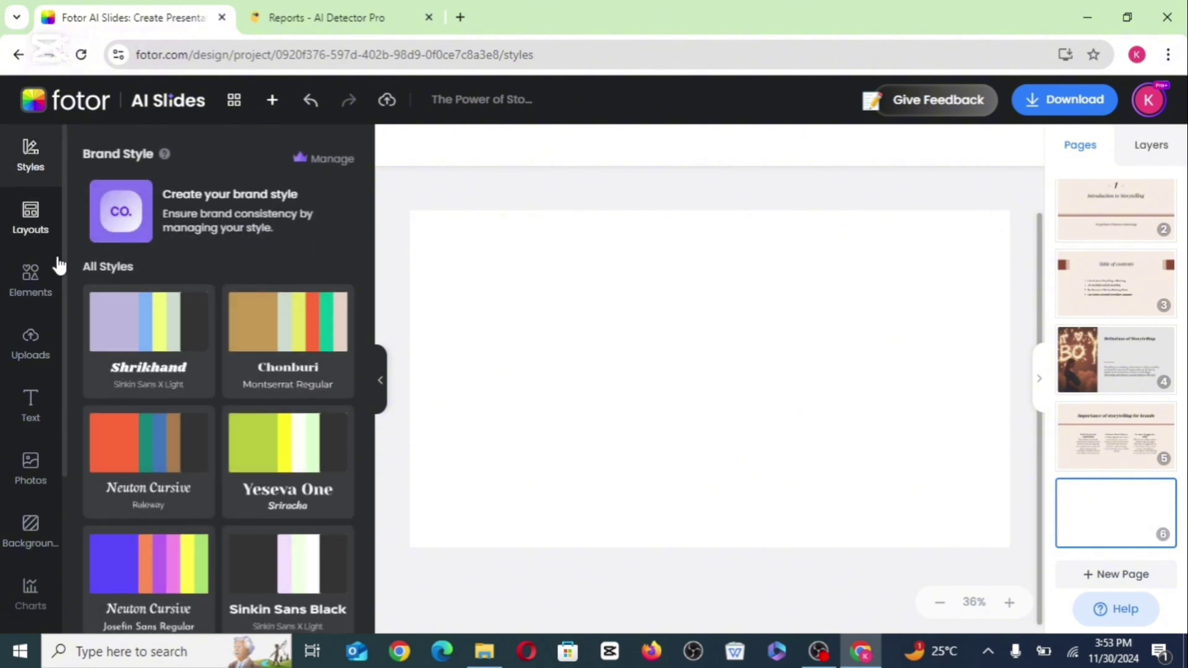
pyautogui.click(41, 240)
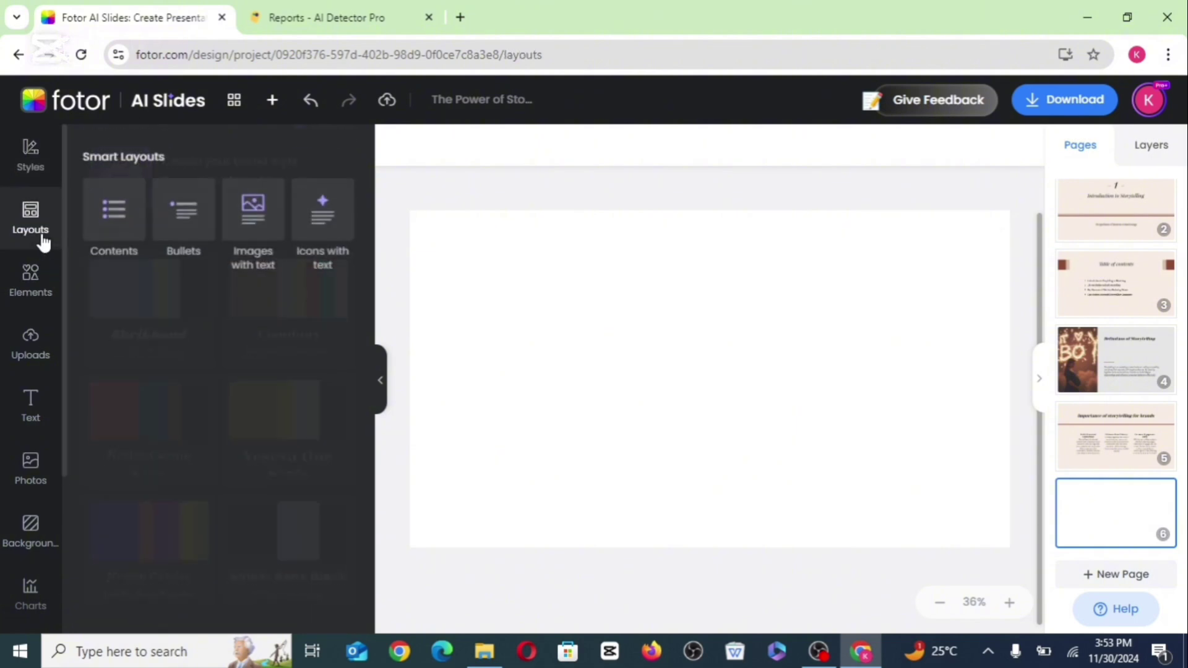
pyautogui.click(309, 225)
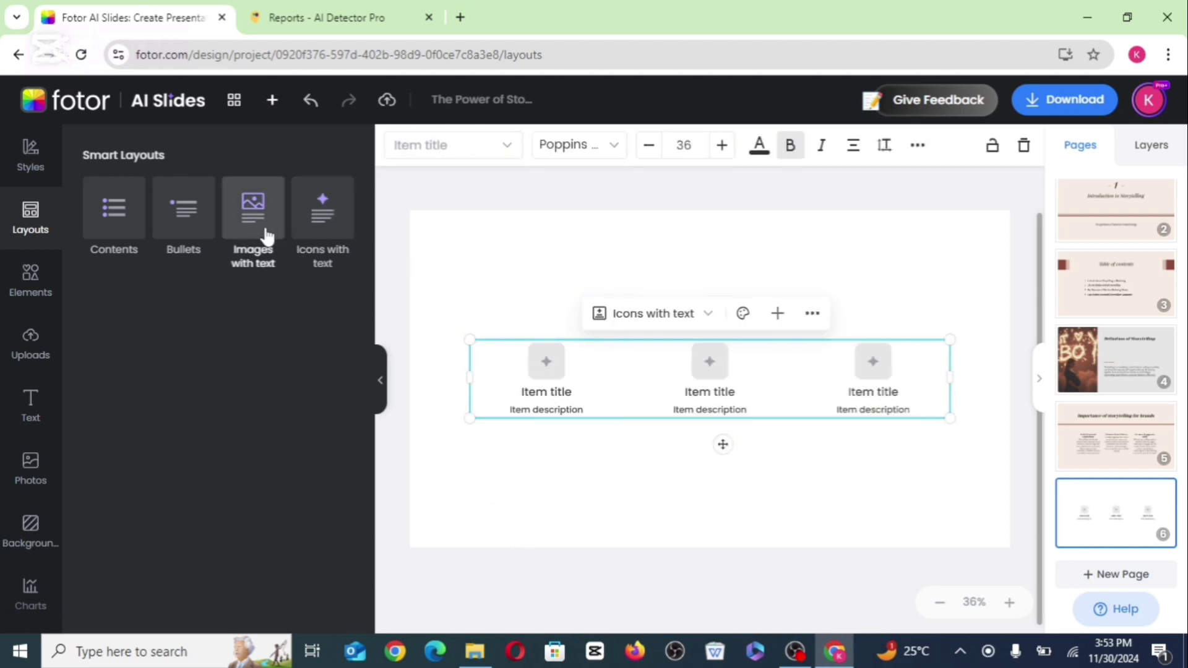
# - Fill the three icon slots with phone, blue circle and gold pyramid icons
pyautogui.click(548, 369)
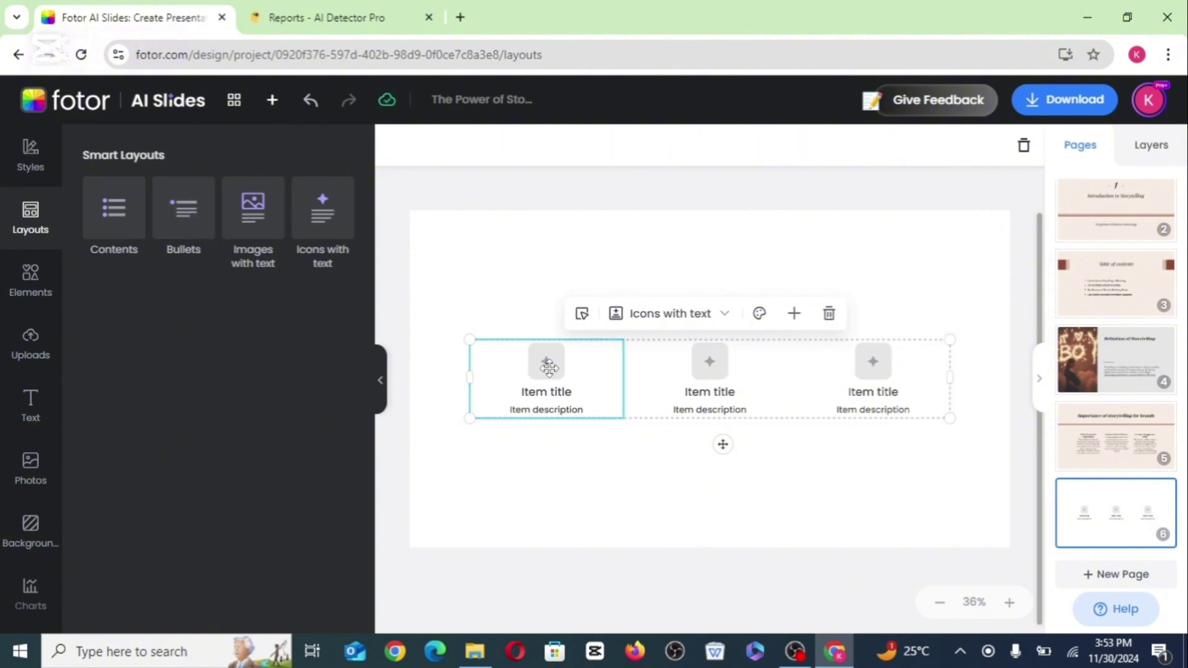
pyautogui.doubleClick(558, 362)
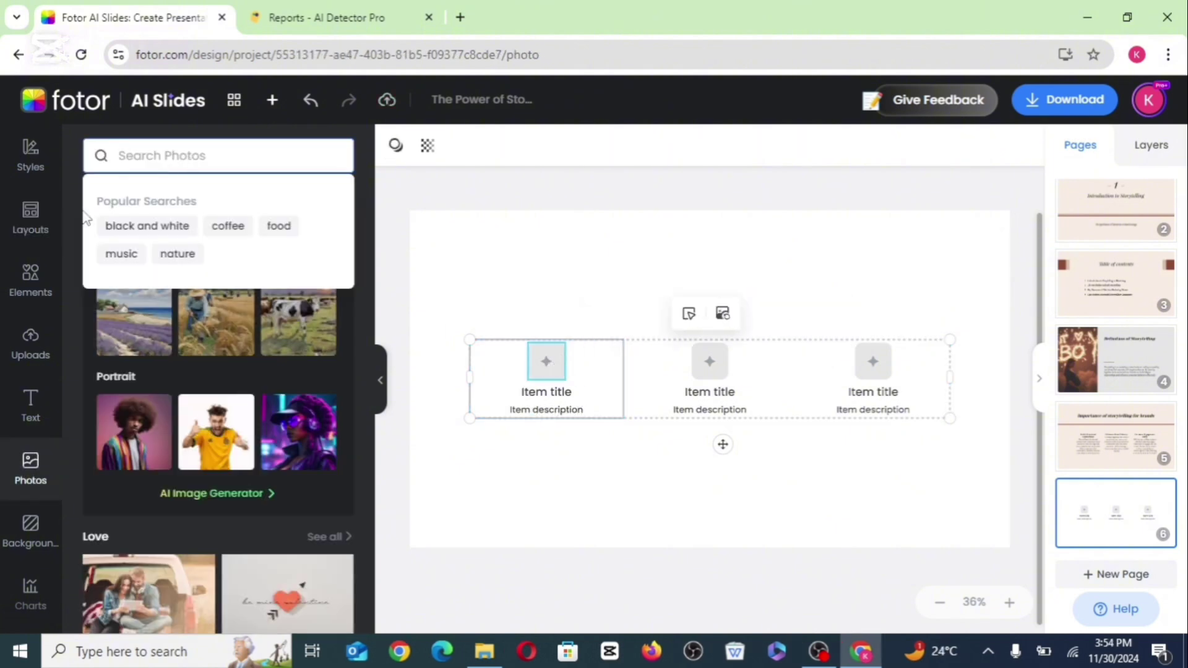
pyautogui.click(323, 194)
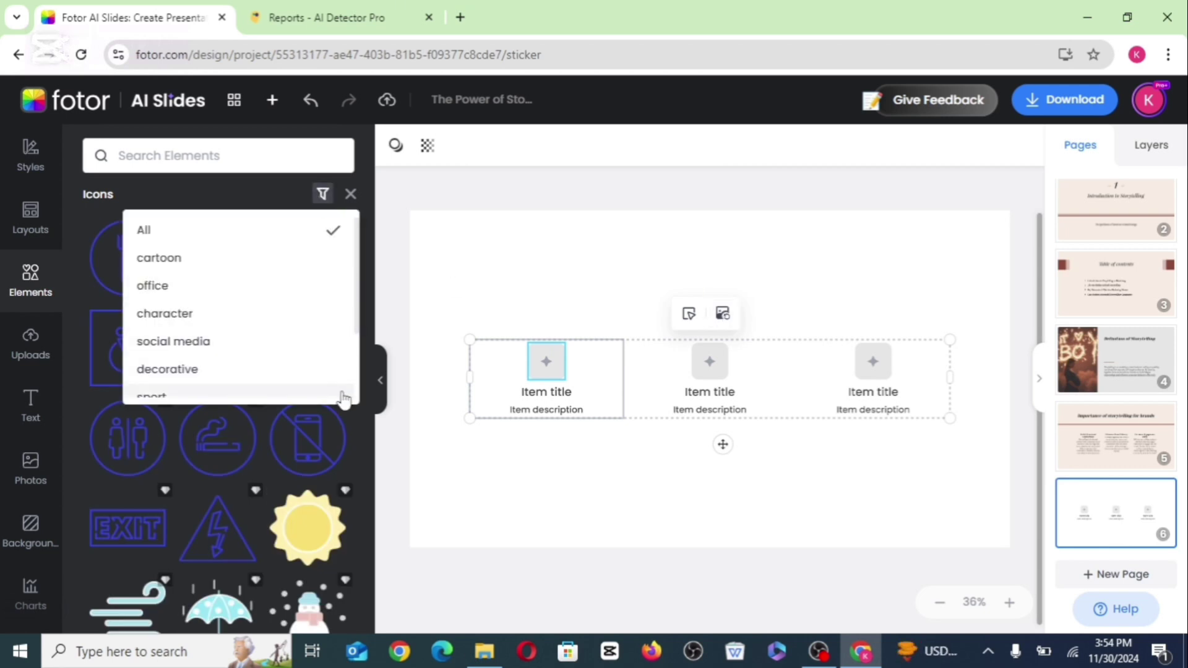
pyautogui.scroll(-2, 345, 371)
pyautogui.scroll(3, 241, 310)
pyautogui.click(146, 227)
pyautogui.scroll(-10, 238, 529)
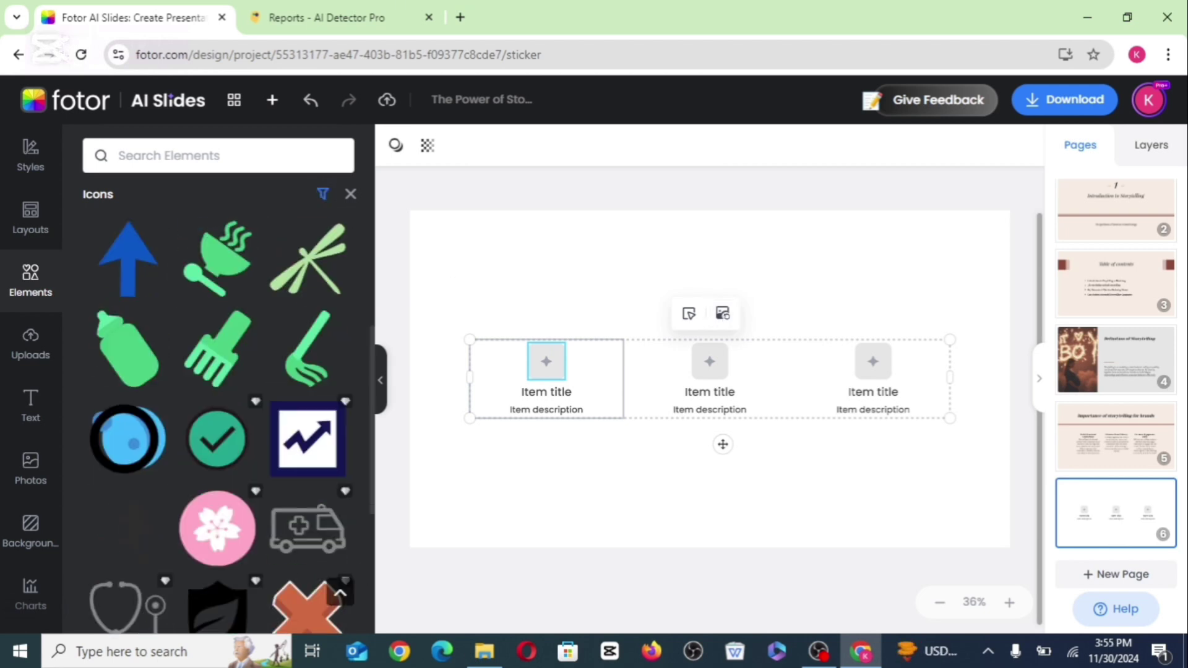
pyautogui.click(307, 504)
pyautogui.click(710, 362)
pyautogui.click(218, 504)
pyautogui.click(873, 362)
pyautogui.click(127, 505)
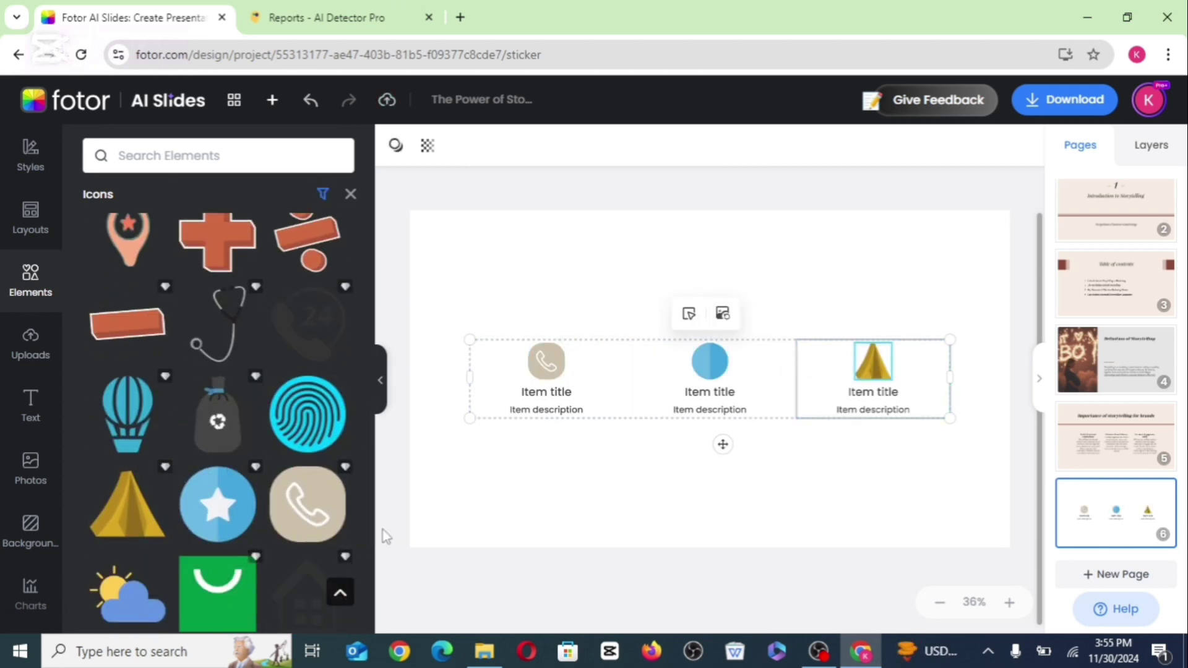
# - Rename the first column's Item title to 'contact'
pyautogui.click(566, 391)
pyautogui.doubleClick(566, 392)
pyautogui.press('BackSpace')
pyautogui.write('contact')
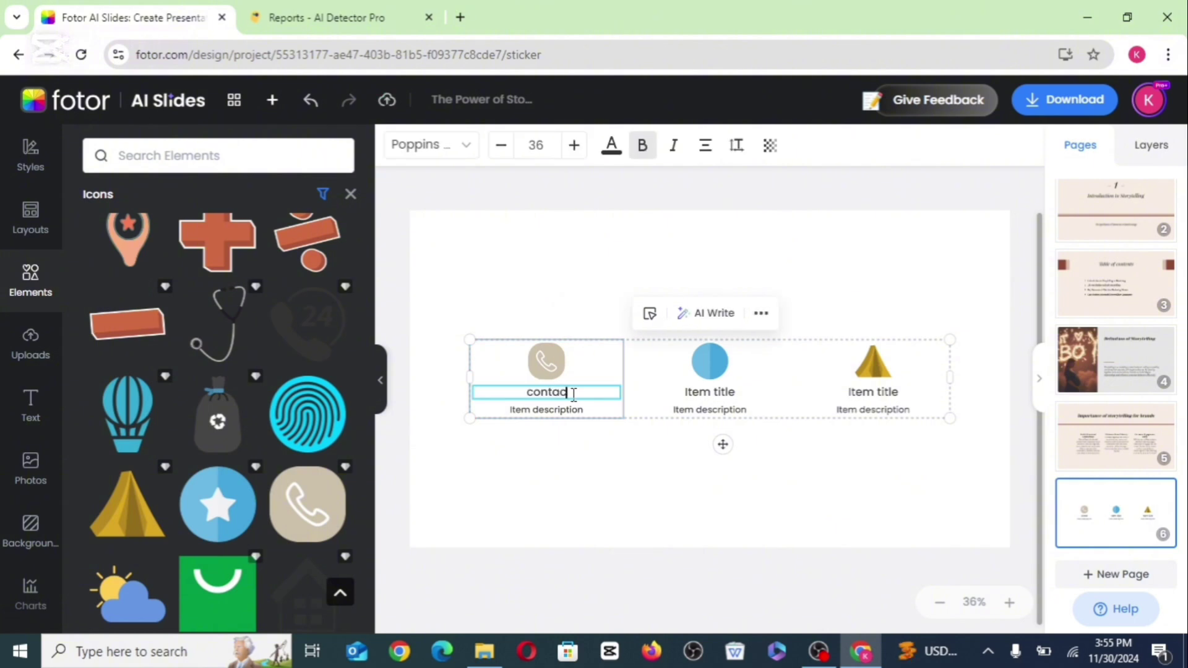
pyautogui.click(458, 470)
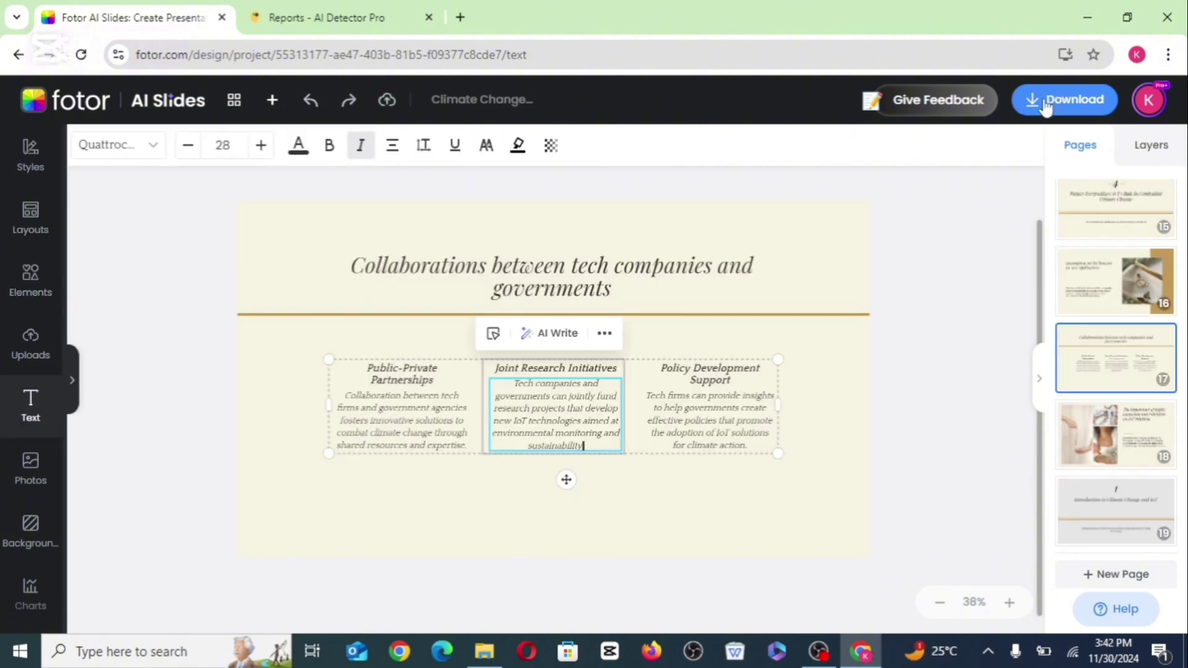
# - Exclude Page 1 and Page 2 from the download, leaving 18 pages selected
pyautogui.click(1046, 106)
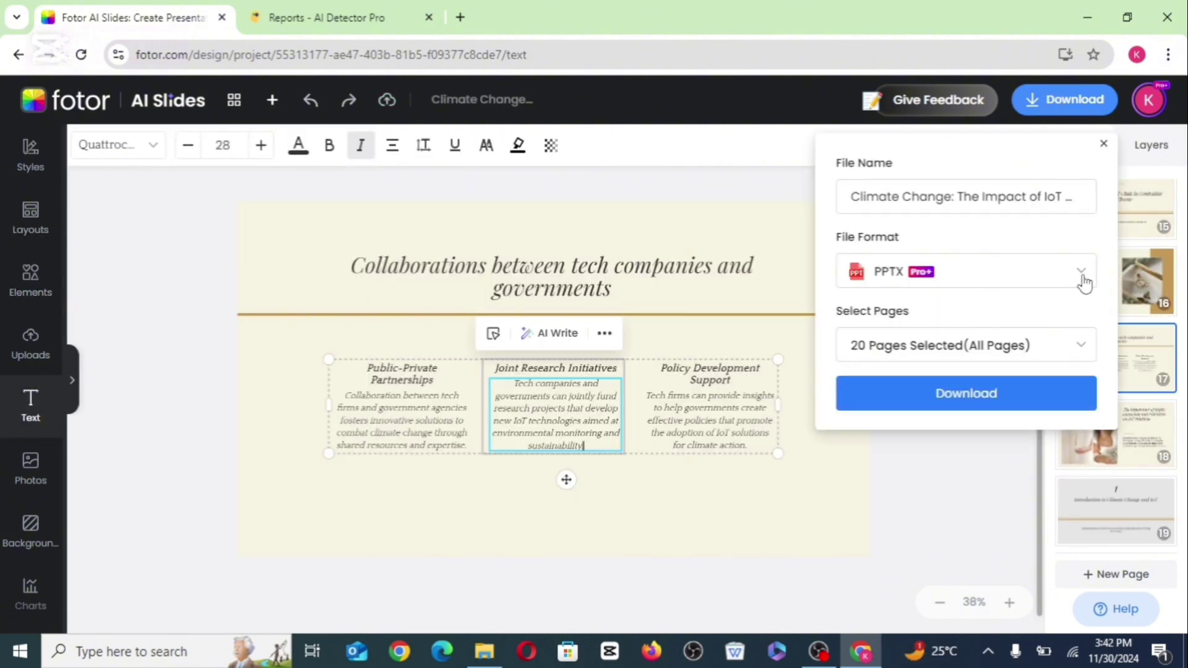
pyautogui.click(1080, 355)
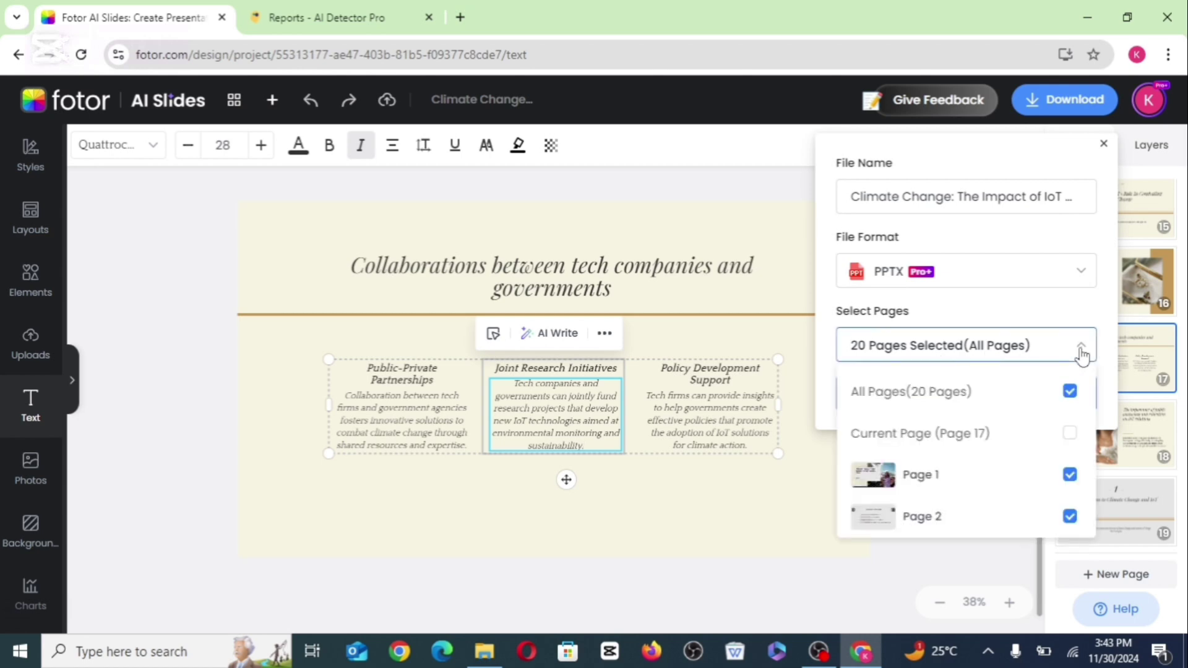
pyautogui.click(1070, 475)
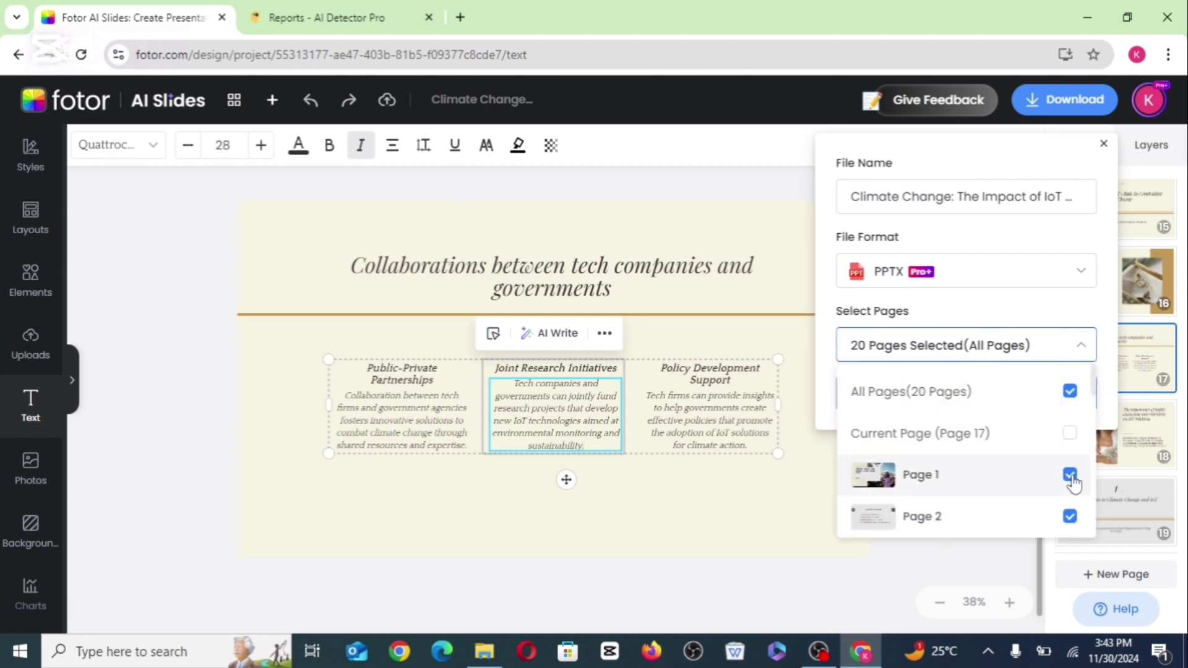
pyautogui.click(1065, 515)
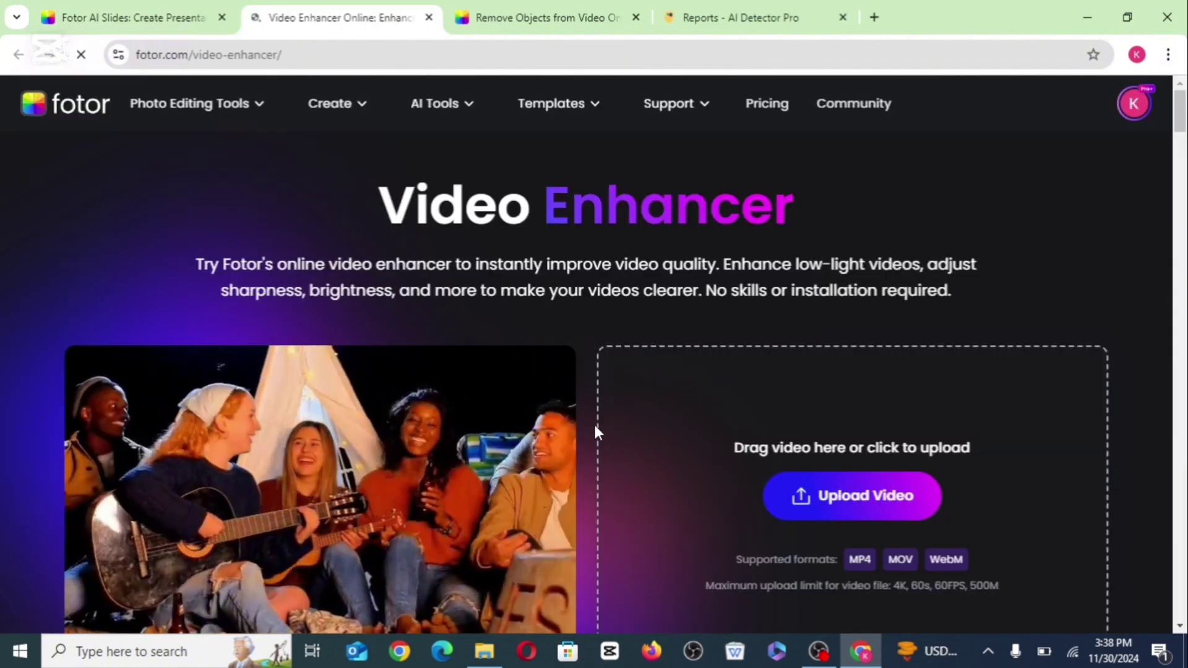
# - Close the Video Enhancer tab, view the jellyfish sample enlarged, then close AI Video Generator
pyautogui.click(428, 17)
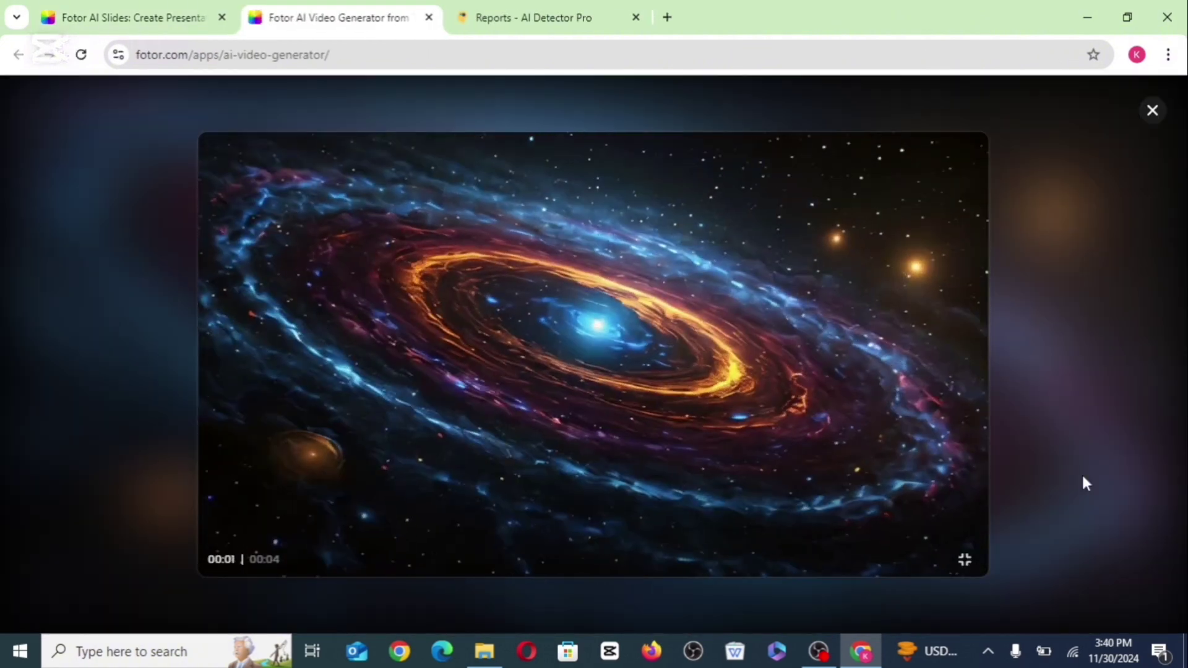
pyautogui.click(1081, 473)
pyautogui.click(1127, 537)
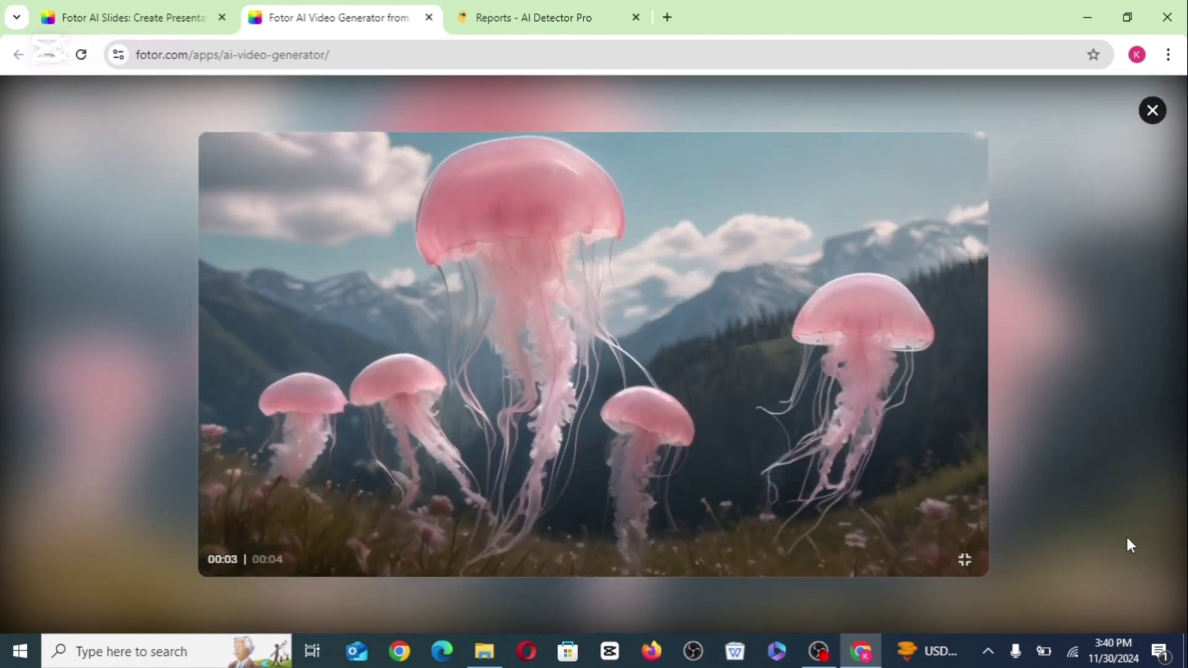
pyautogui.hotkey('ctrl', 'w')
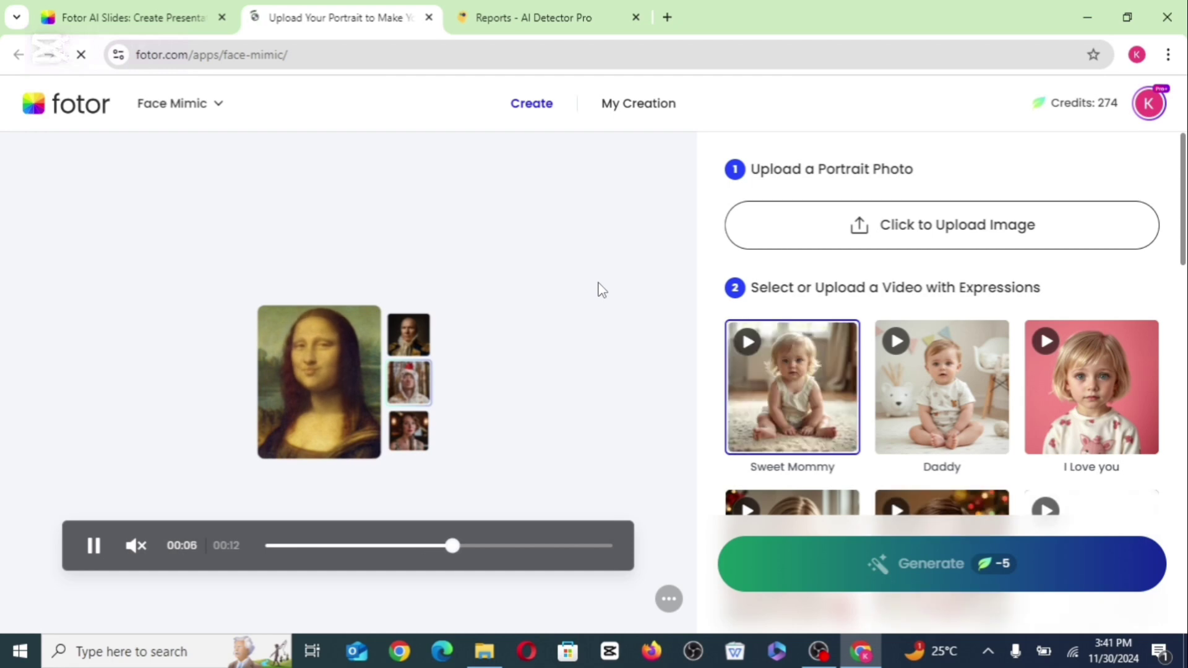
# - Preview the Daddy expression video in Face Mimic, then close the Face Mimic tab
pyautogui.moveTo(888, 351)
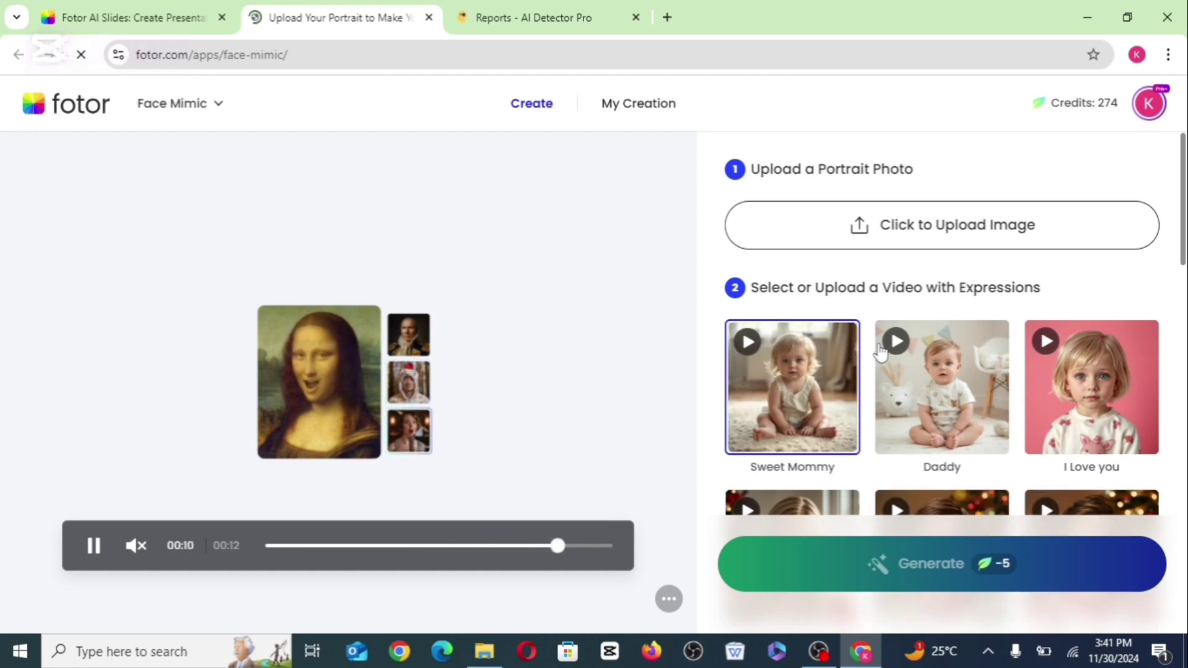
pyautogui.click(888, 350)
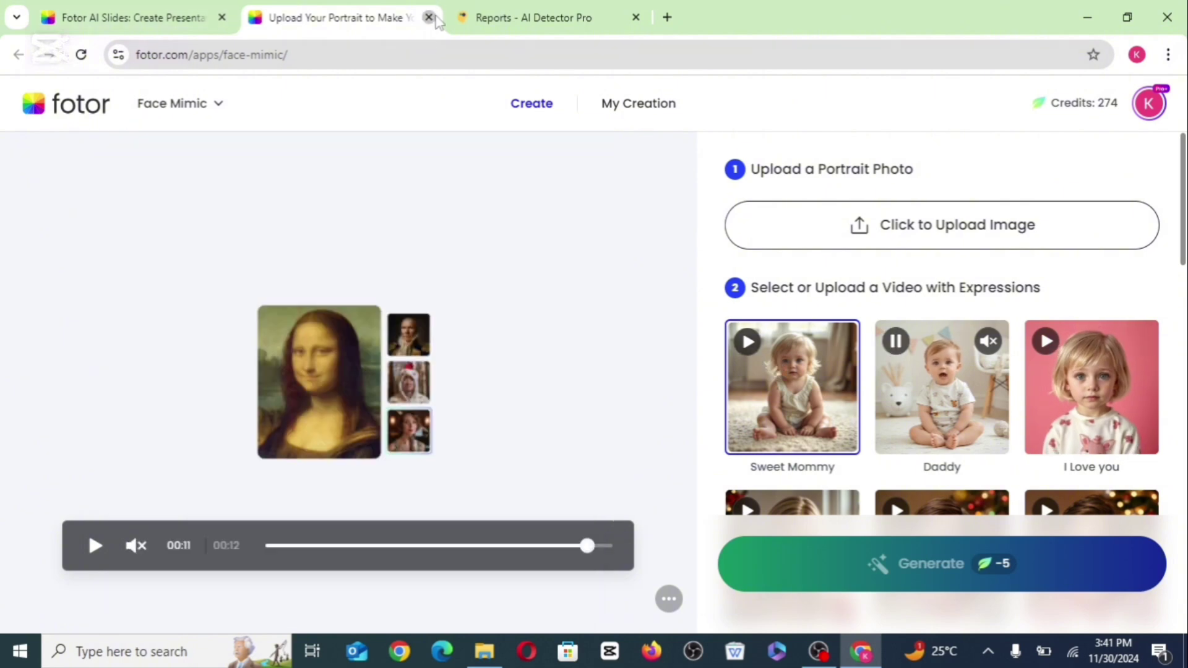
pyautogui.click(428, 18)
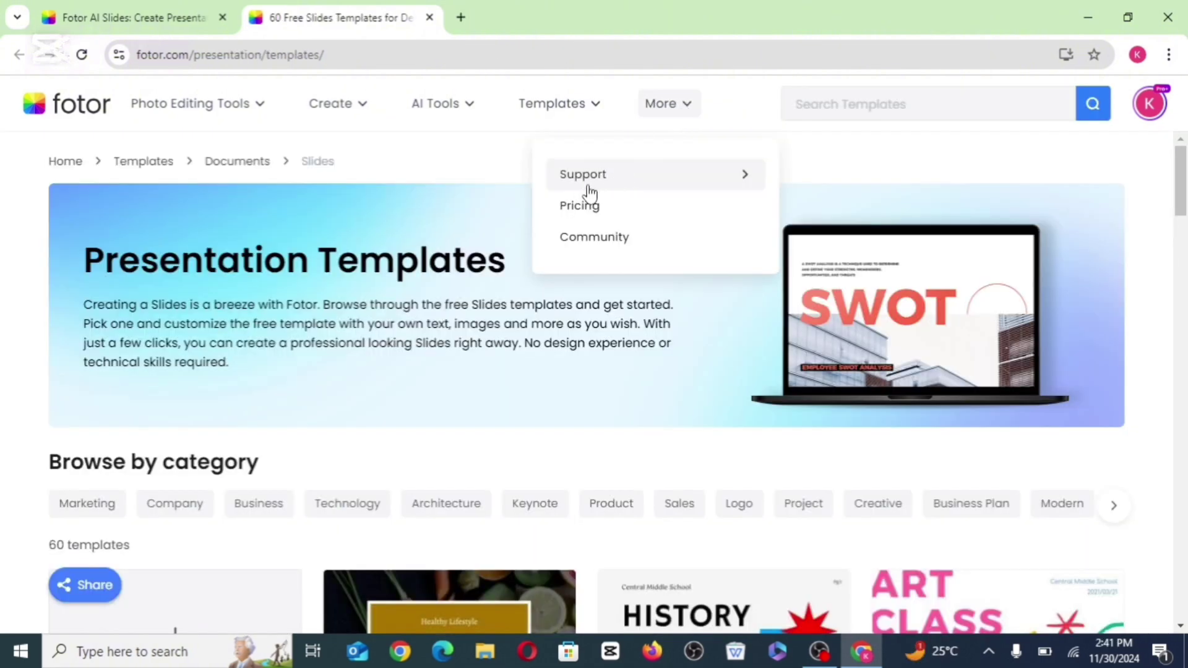
# - Go to Fotor's Pricing page and scroll to the Basic, Pro and Pro+ plan cards
pyautogui.click(604, 207)
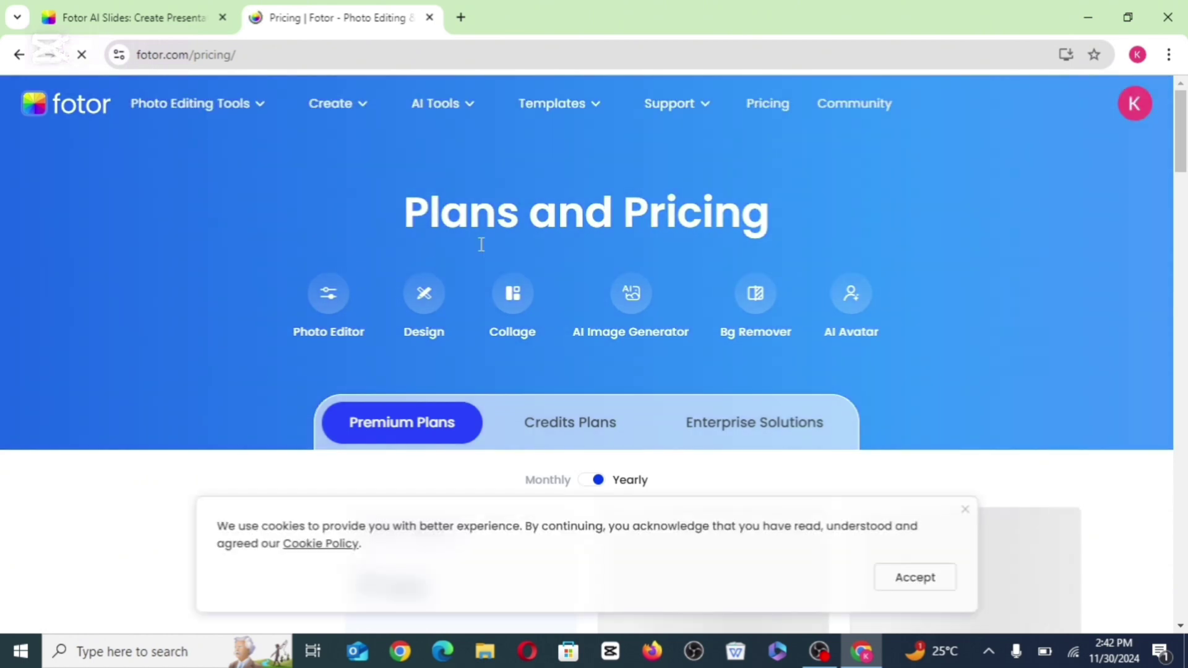
pyautogui.scroll(-4, 588, 352)
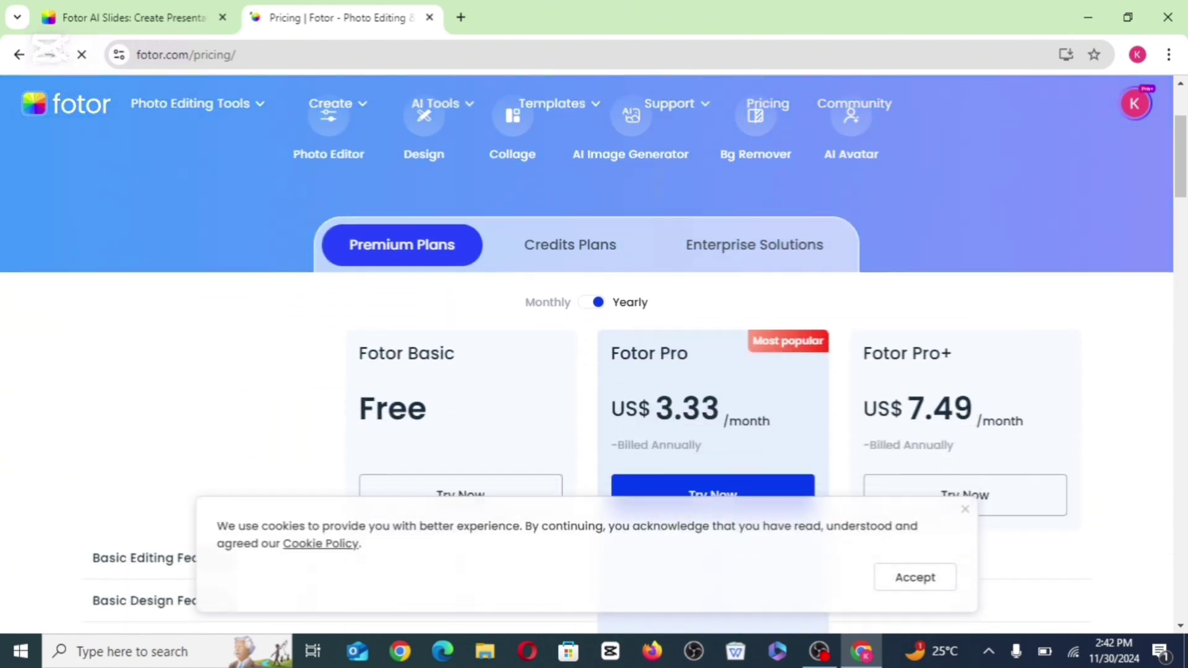